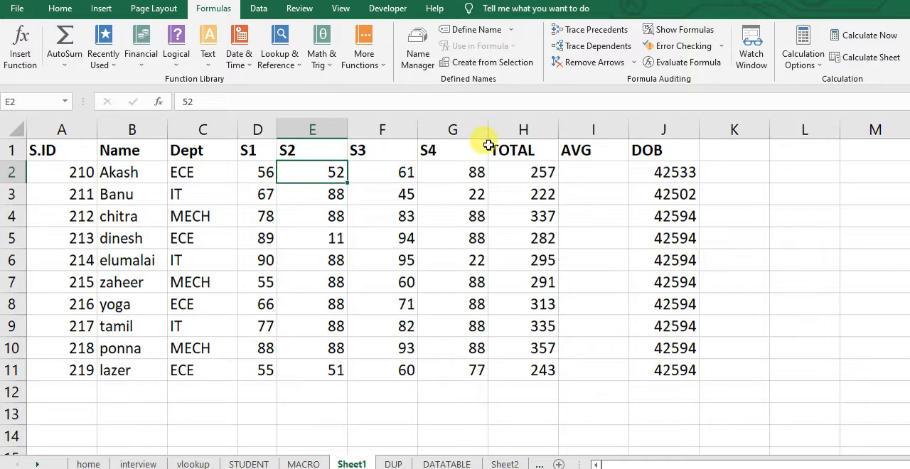
# Clear the existing values in the TOTAL column, cells H2:H11
pyautogui.click(519, 171)
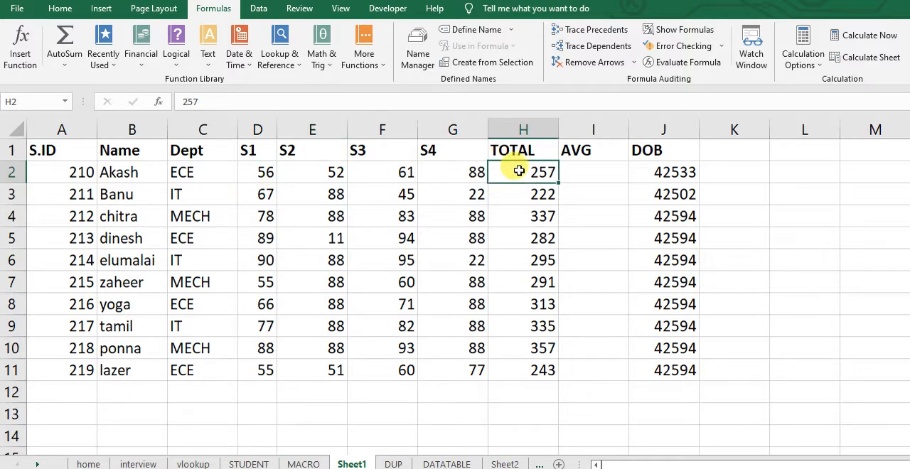
pyautogui.hotkey('ctrl', 'shift', 'Down')
pyautogui.press('Delete')
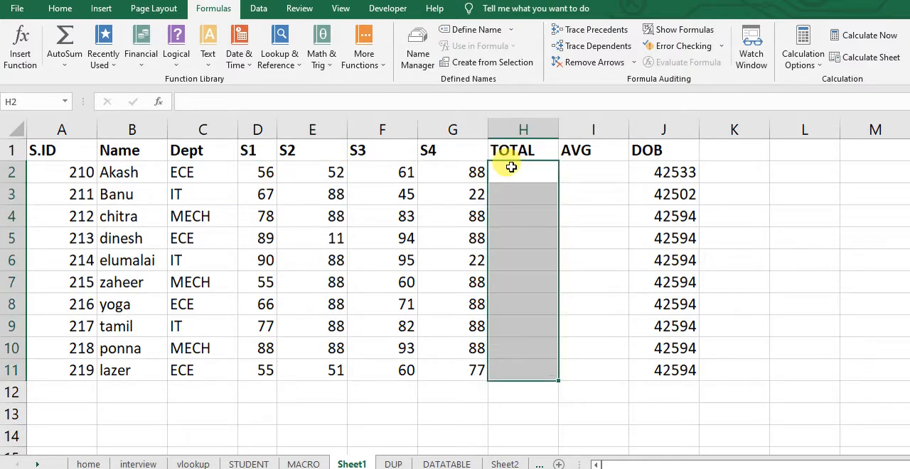
# Define a name for cell B2 using the student's first name in lowercase, and check it by reselecting the cell
pyautogui.click(112, 172)
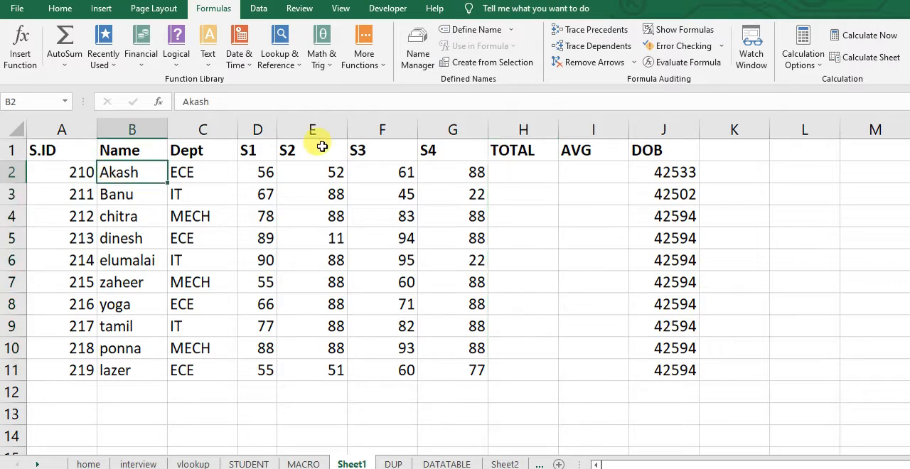
pyautogui.click(35, 101)
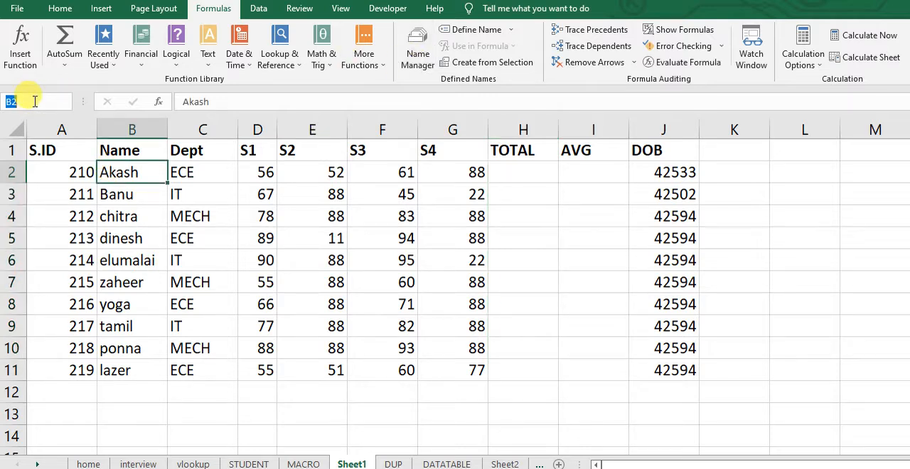
pyautogui.write('akash')
pyautogui.press('Return')
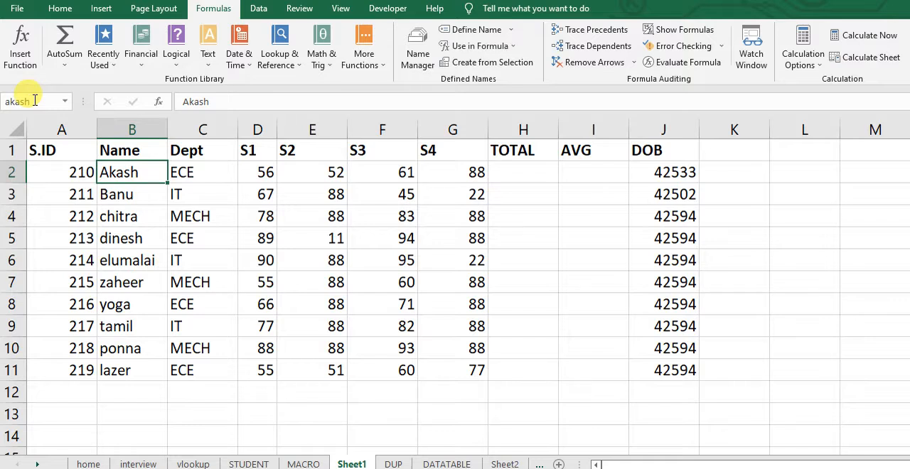
pyautogui.click(132, 260)
pyautogui.click(135, 172)
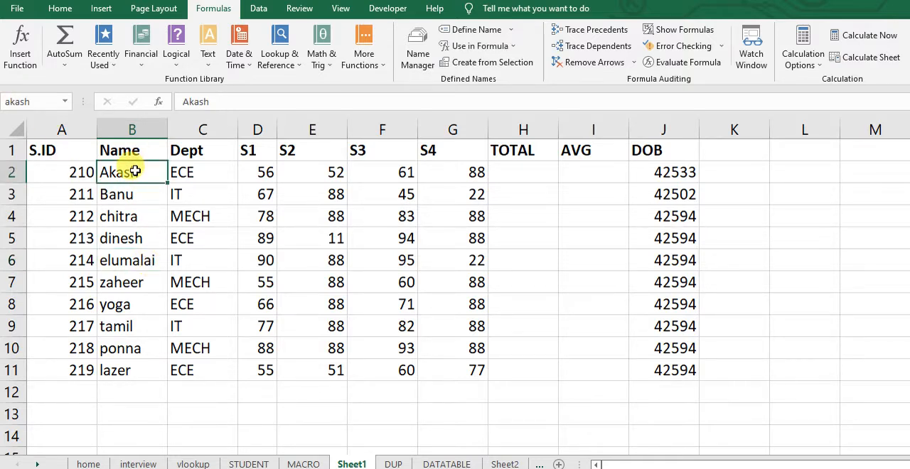
pyautogui.click(141, 264)
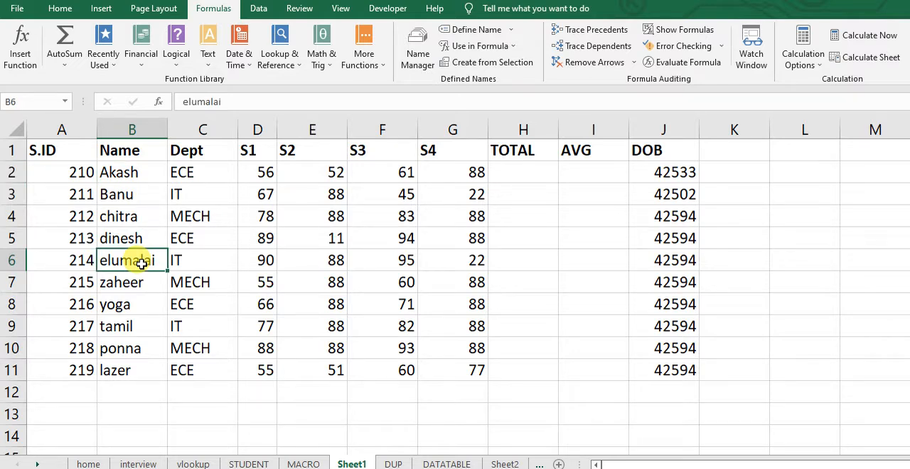
# Name the S1 to S4 marks in D2:G2 with that row's student name in lowercase followed by "_mark"
pyautogui.click(516, 179)
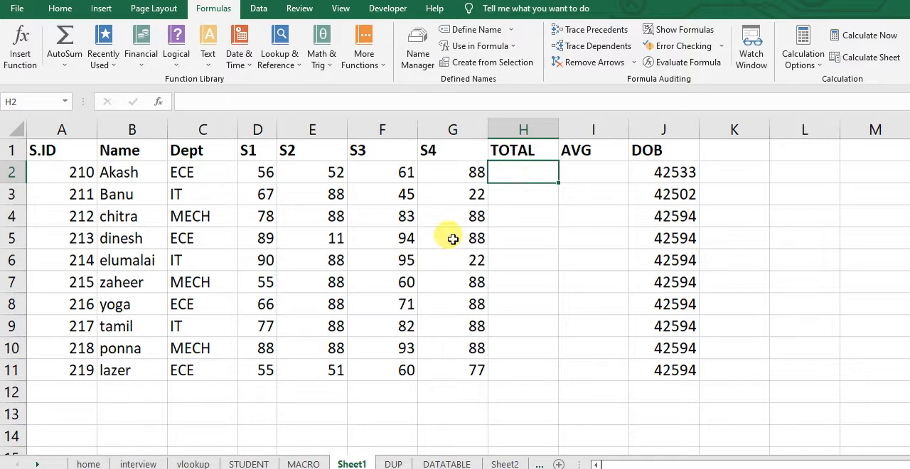
pyautogui.click(284, 239)
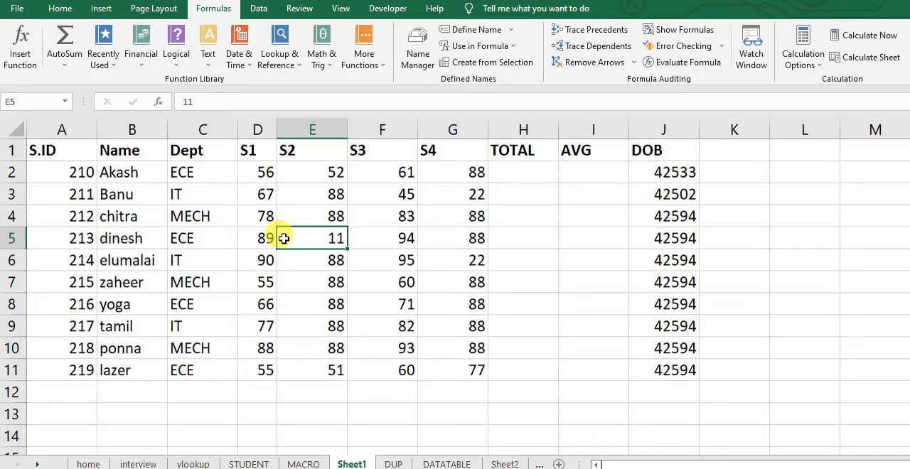
pyautogui.moveTo(250, 172); pyautogui.dragTo(462, 172)
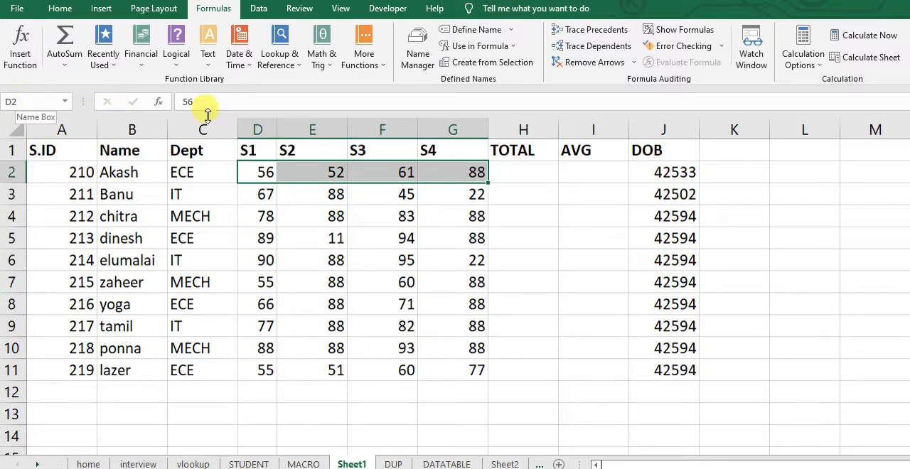
pyautogui.click(11, 102)
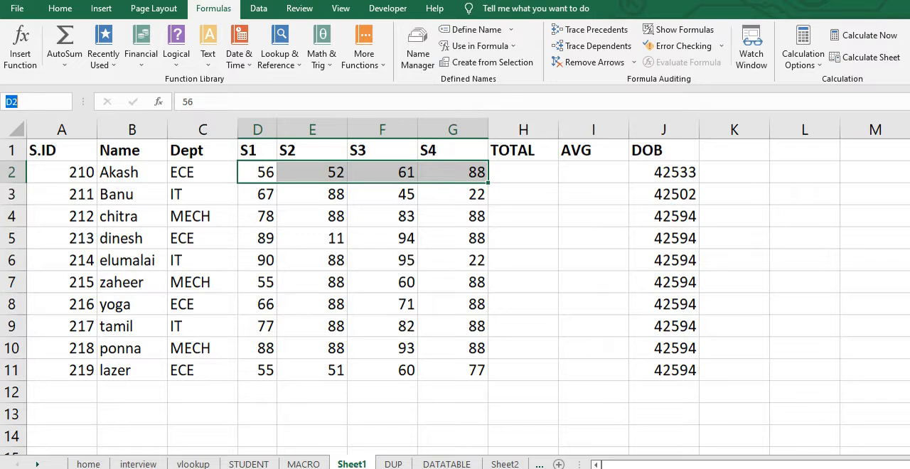
pyautogui.write('akash_marik')
pyautogui.press('BackSpace')
pyautogui.press('BackSpace')
pyautogui.write('k')
pyautogui.press('Return')
# Name the S1 to S4 marks in D3:G3 with that row's student name in lowercase followed by "_mark"
pyautogui.moveTo(259, 193); pyautogui.dragTo(481, 193)
pyautogui.click(15, 102)
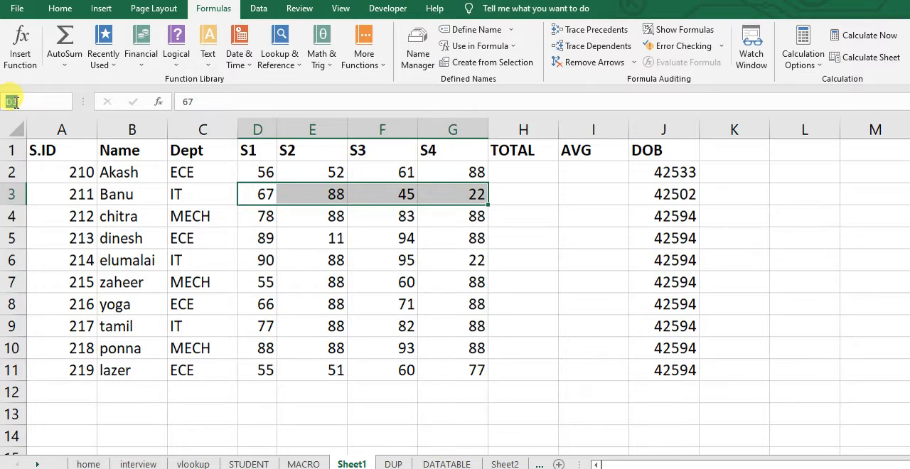
pyautogui.write('banu_mark')
pyautogui.press('Return')
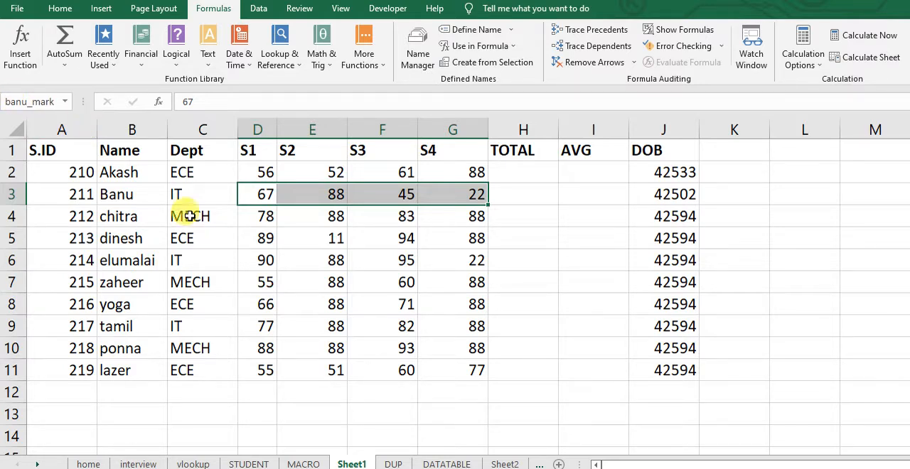
# Name the S1 to S4 marks in D4:G4 with that row's student name in lowercase followed by "_mark"
pyautogui.moveTo(261, 219); pyautogui.dragTo(448, 223)
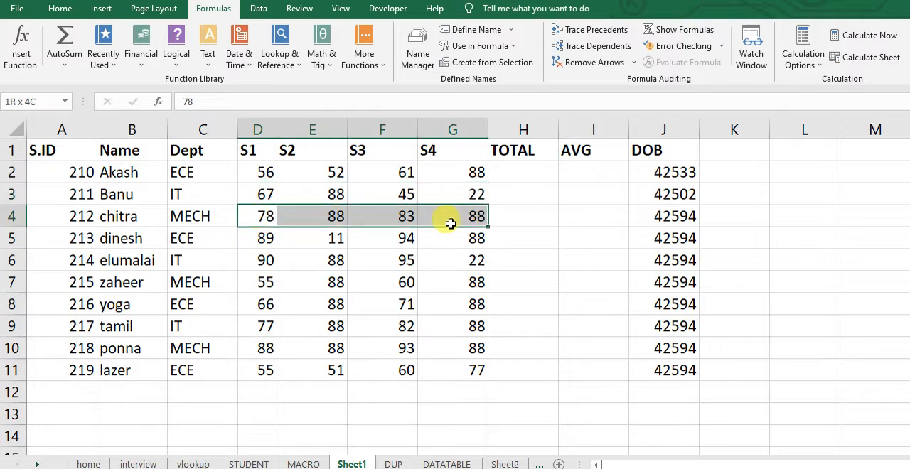
pyautogui.click(14, 100)
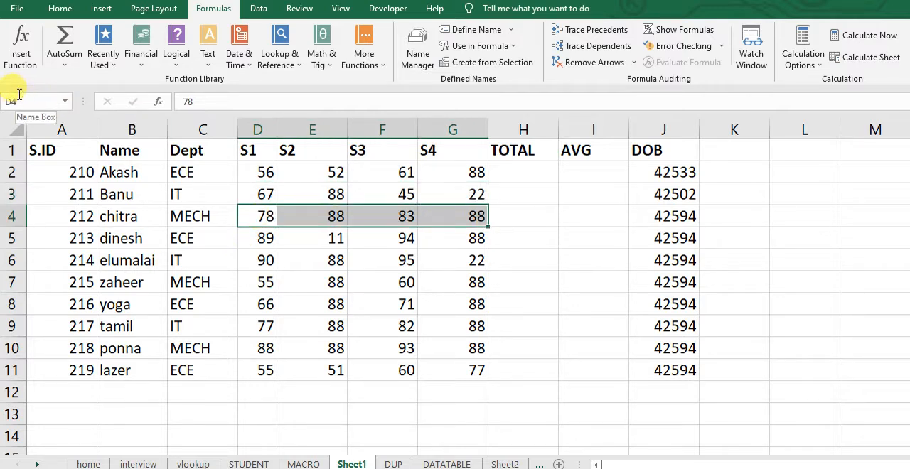
pyautogui.write('chitra_mark')
pyautogui.press('Return')
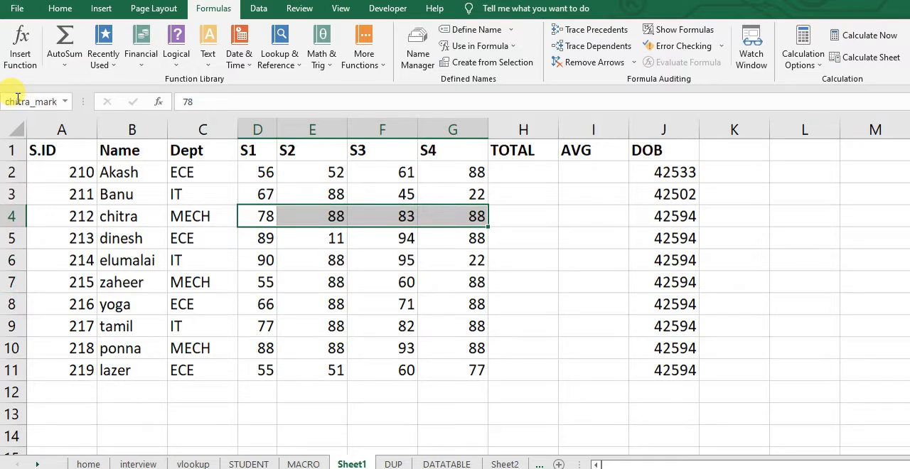
# Review the list of names defined in the workbook
pyautogui.click(65, 103)
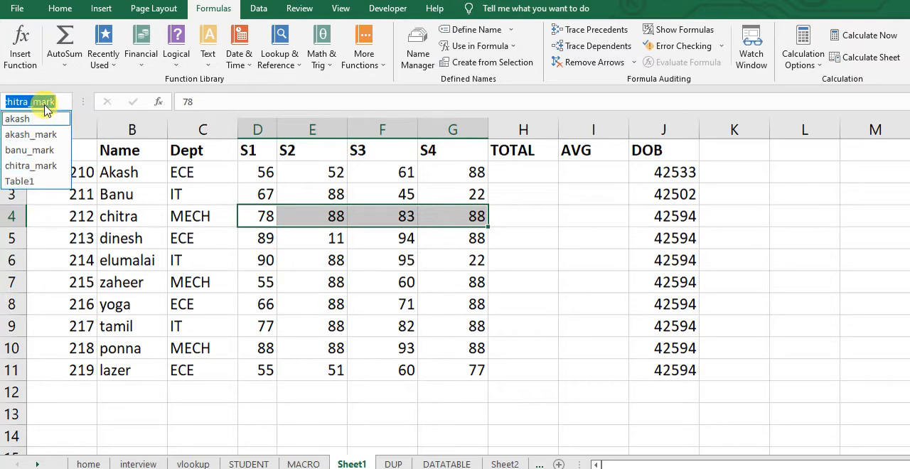
pyautogui.click(440, 300)
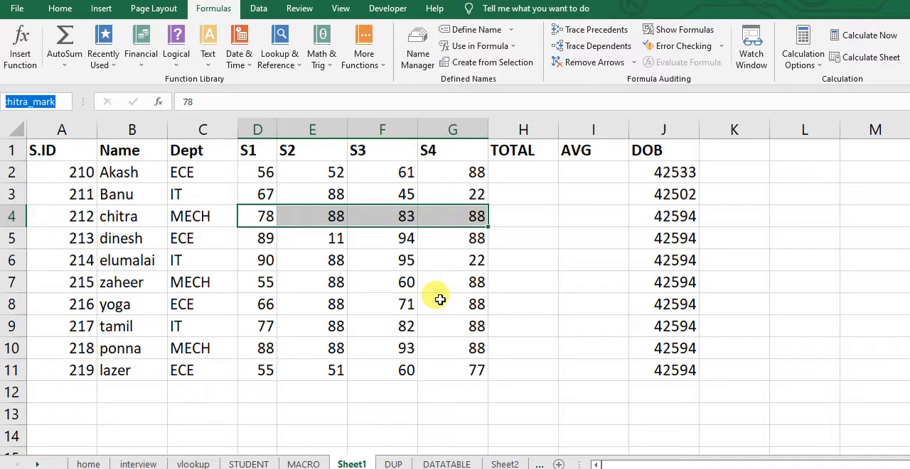
pyautogui.click(297, 165)
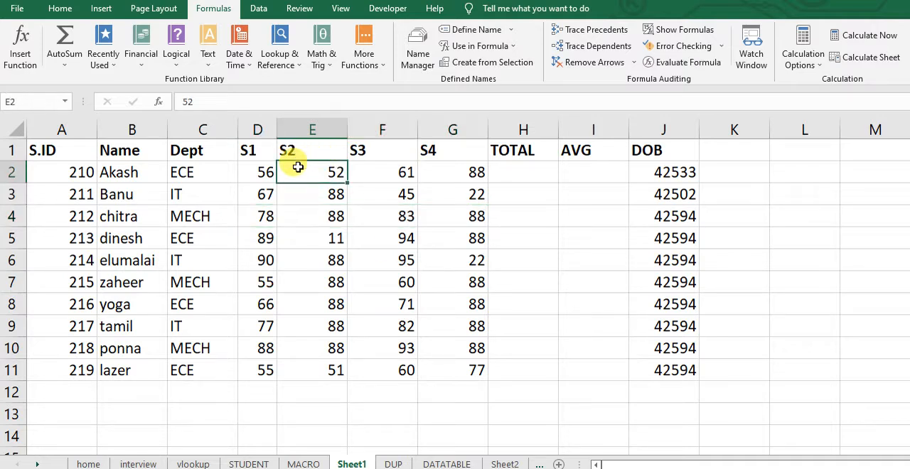
pyautogui.click(513, 170)
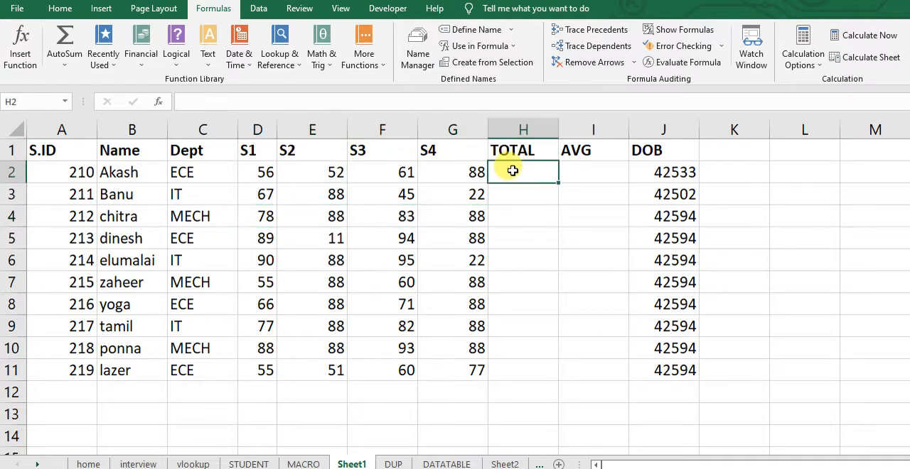
# Total the row 5 marks in cell H5 with the cell-reference formula =sum(D5:G5)
pyautogui.click(505, 243)
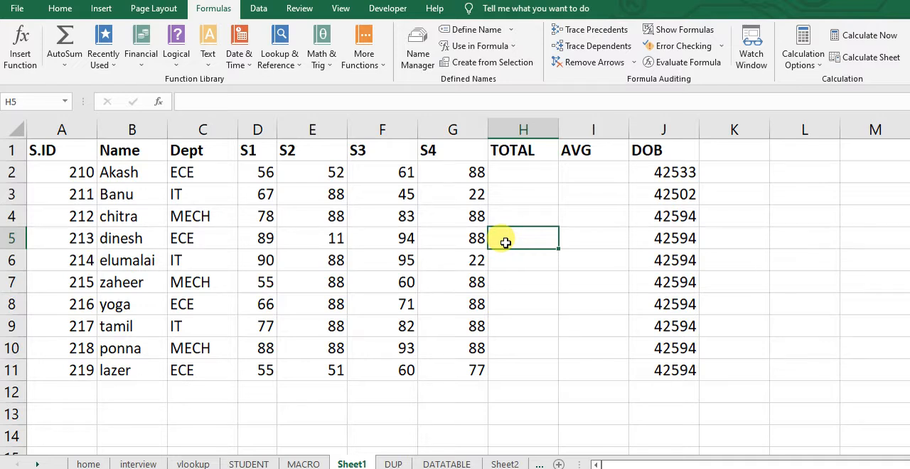
pyautogui.write('=sum(')
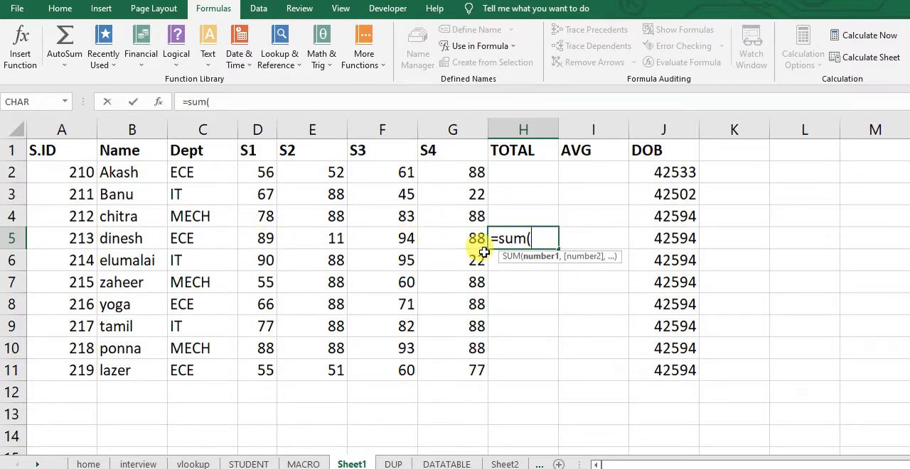
pyautogui.click(256, 236)
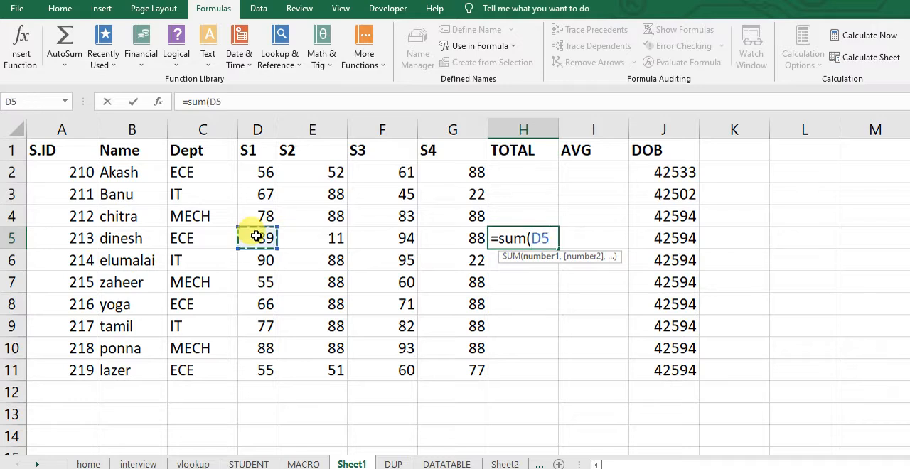
pyautogui.write(':')
pyautogui.click(256, 236)
pyautogui.click(466, 238)
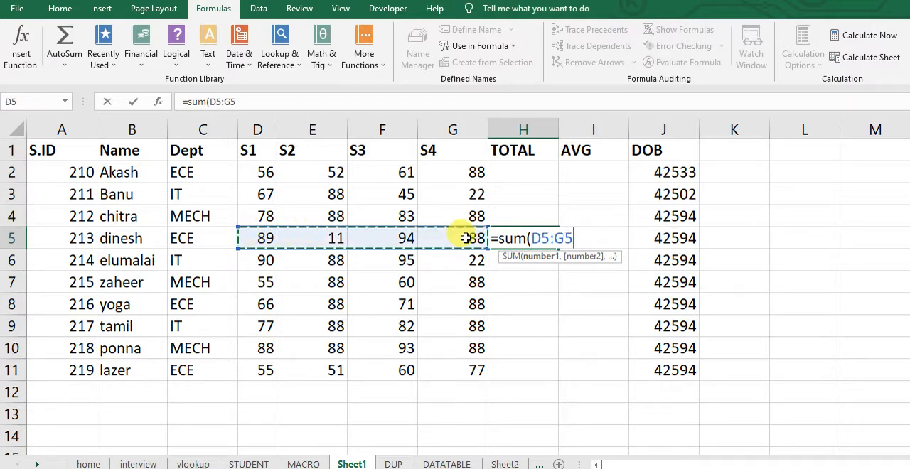
pyautogui.write(')')
pyautogui.press('Return')
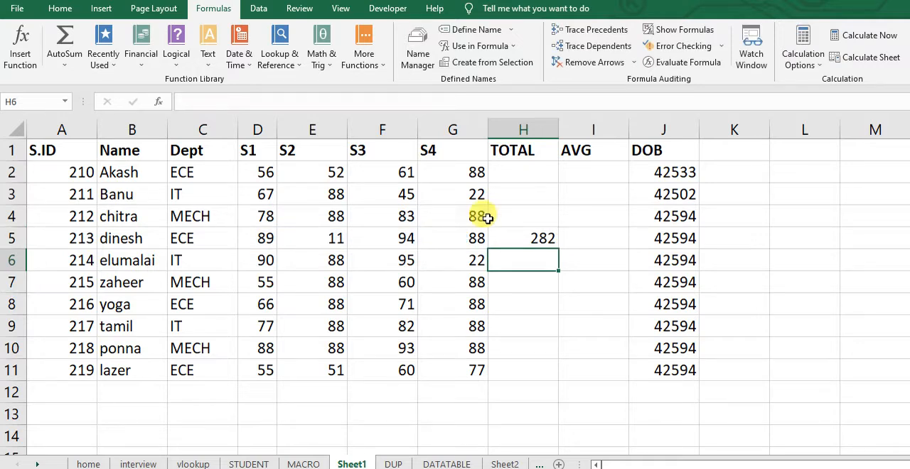
# Total the row 2 marks in cell H2 with a SUM formula that uses the "_mark" named range for D2:G2
pyautogui.click(524, 168)
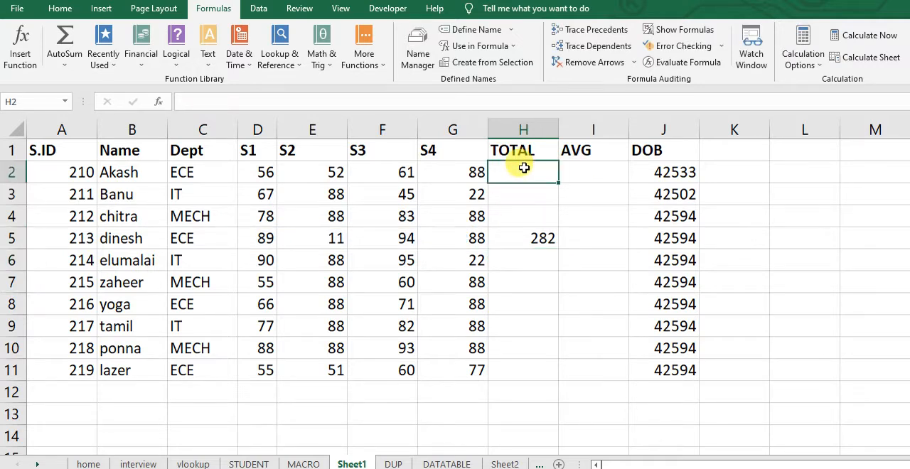
pyautogui.write('=s')
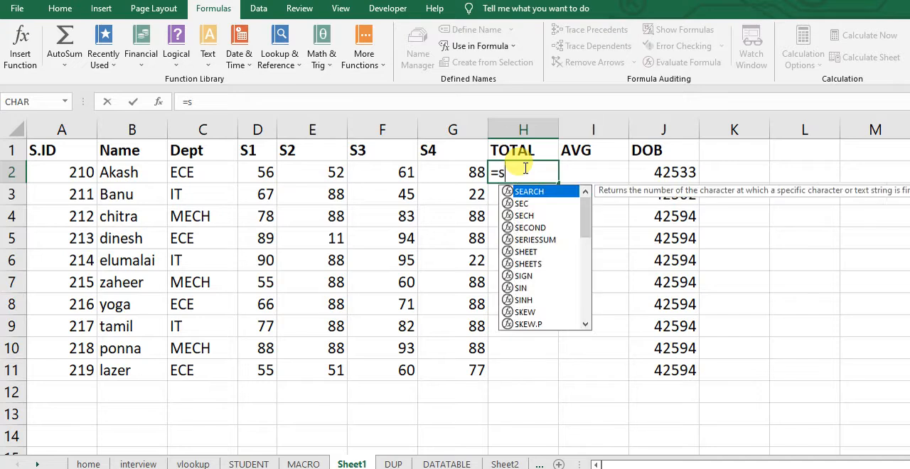
pyautogui.write('um(')
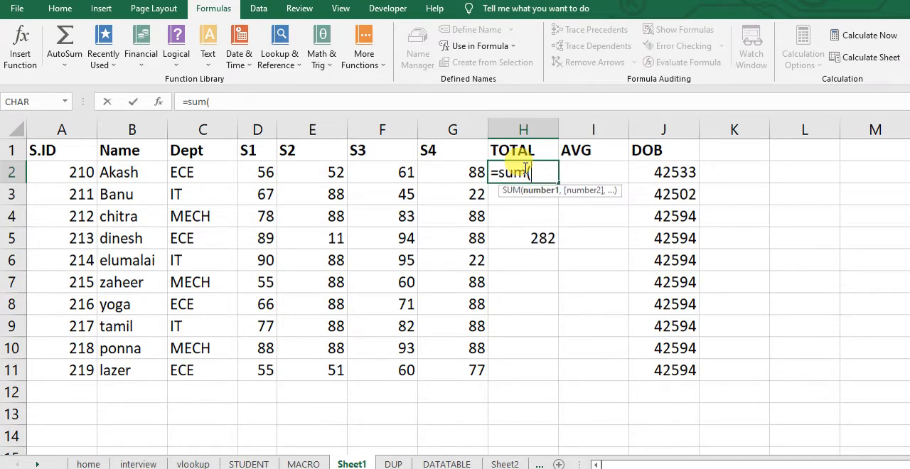
pyautogui.write('ak')
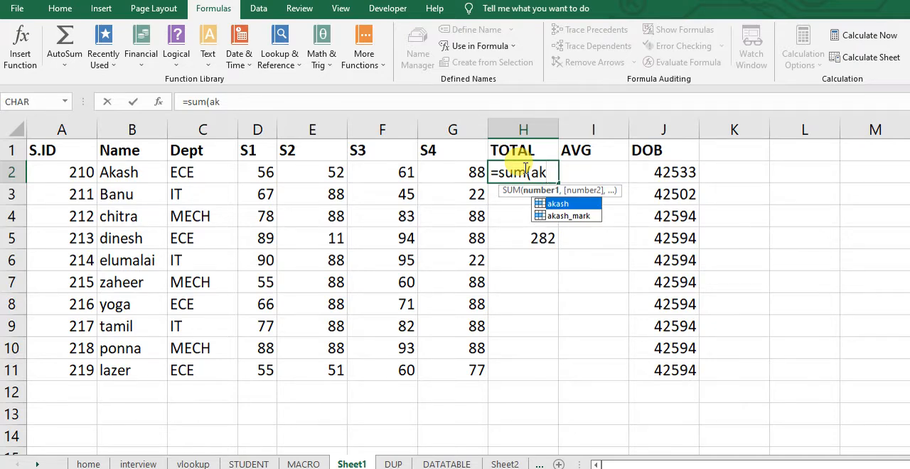
pyautogui.click(568, 217)
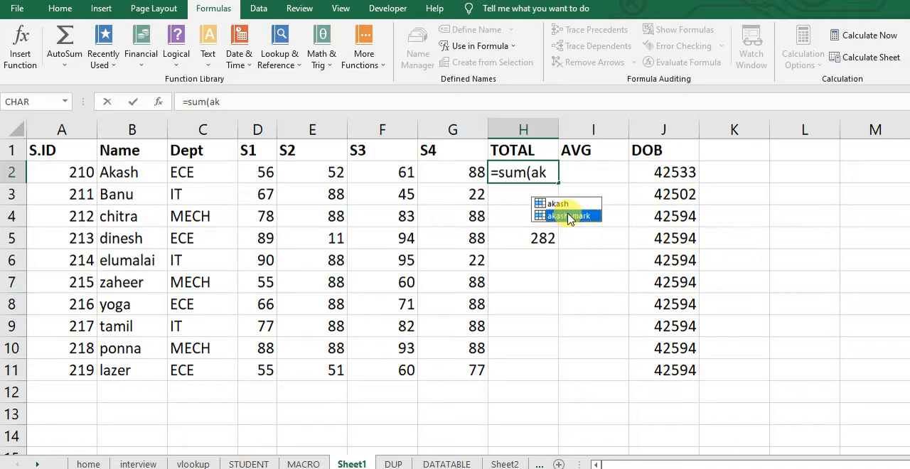
pyautogui.doubleClick(569, 216)
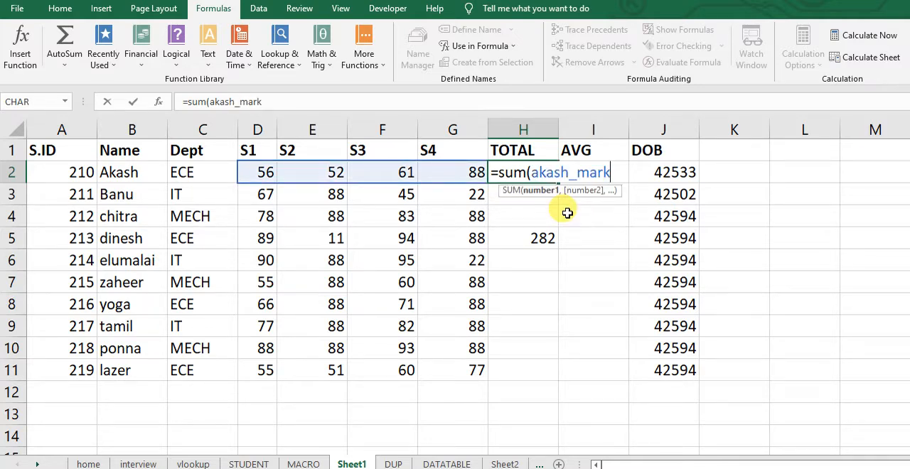
pyautogui.press('Return')
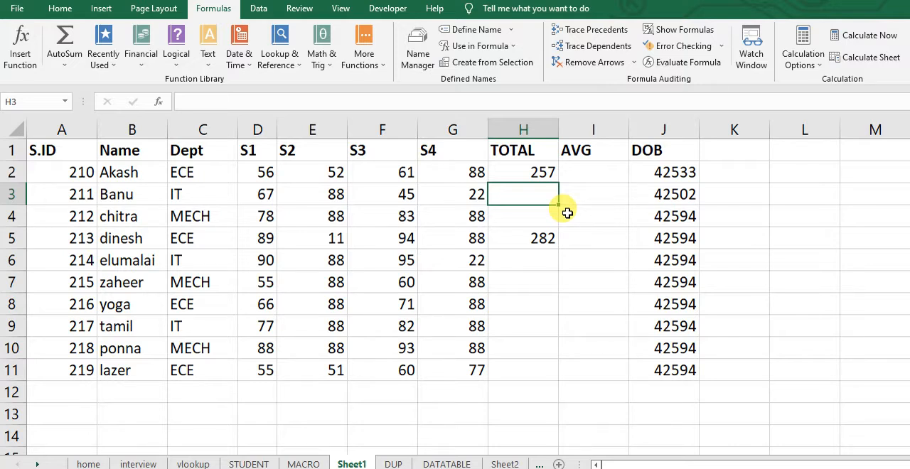
# Total the row 3 marks in cell H3 with a SUM formula that uses the "_mark" named range for D3:G3
pyautogui.write('=')
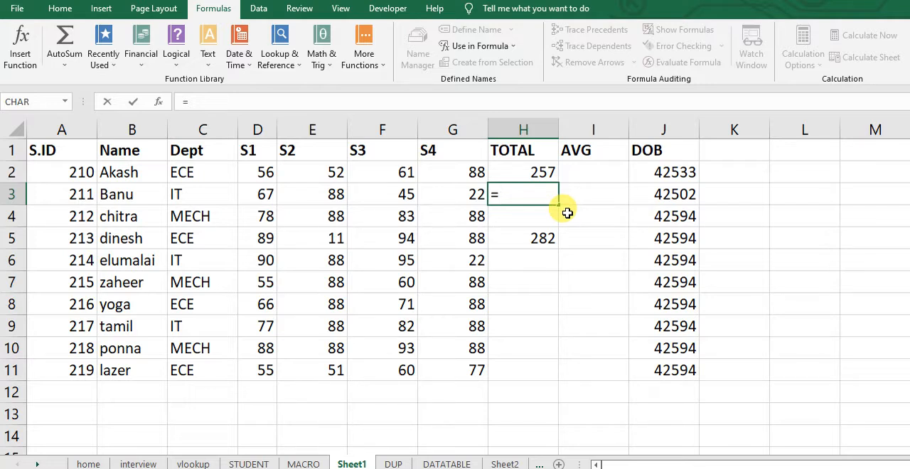
pyautogui.write('s')
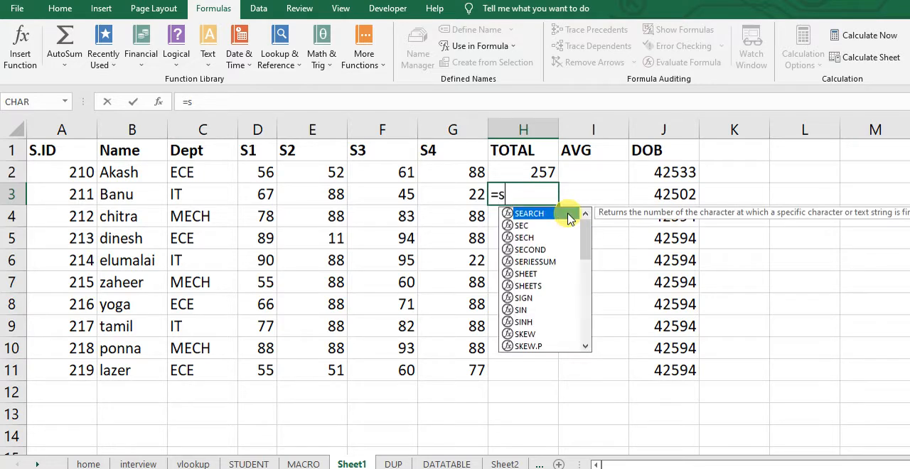
pyautogui.write('um(')
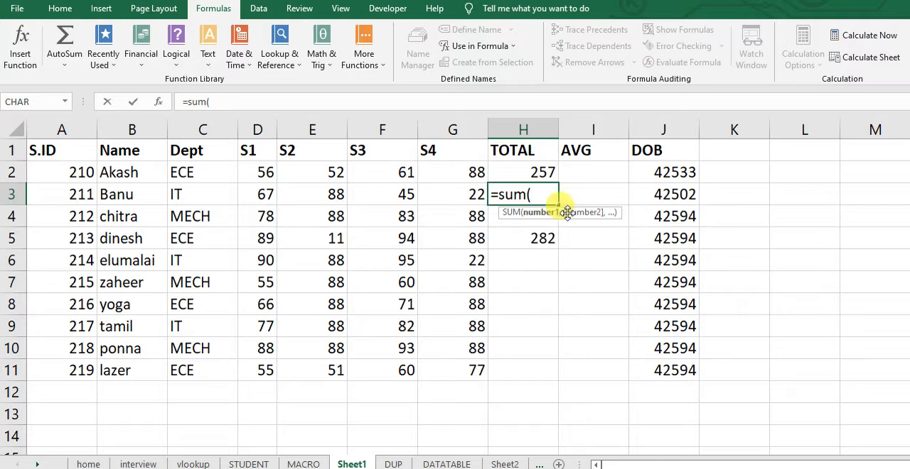
pyautogui.write('ban')
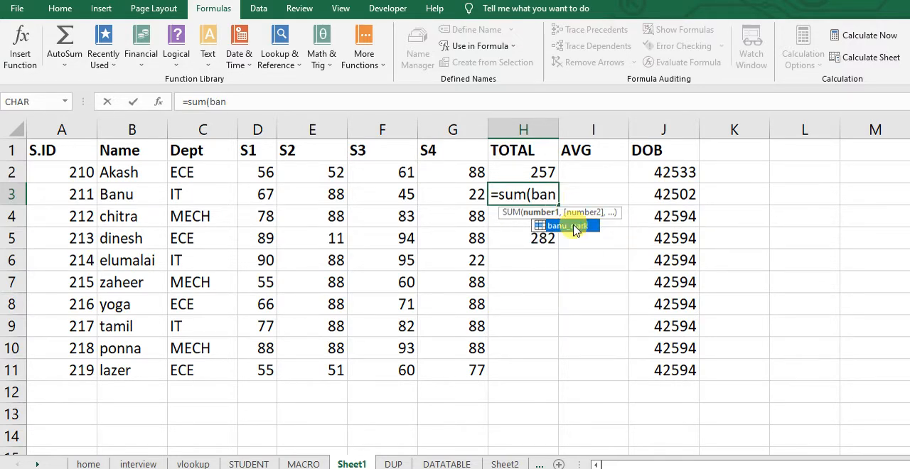
pyautogui.doubleClick(574, 225)
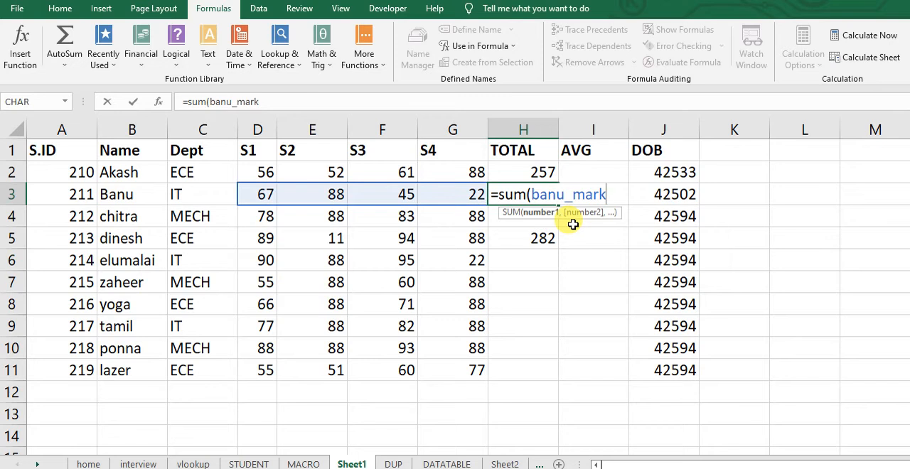
pyautogui.write(')')
pyautogui.press('Return')
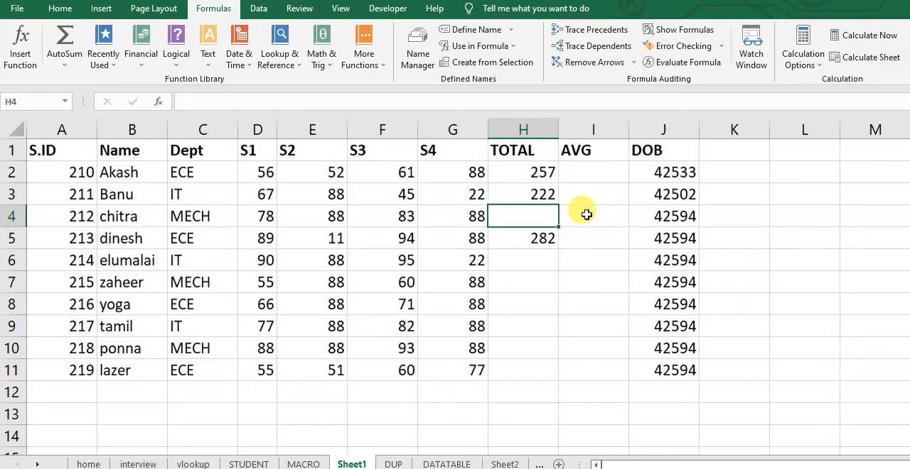
# Average the row 4 marks in cell I4 with an AVERAGE formula that uses the "_mark" named range for D4:G4
pyautogui.click(588, 214)
pyautogui.write('=average')
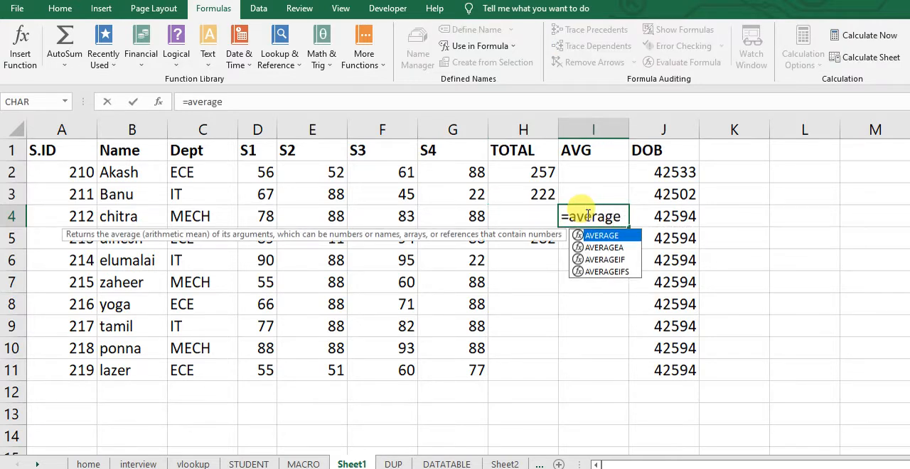
pyautogui.write('(chit')
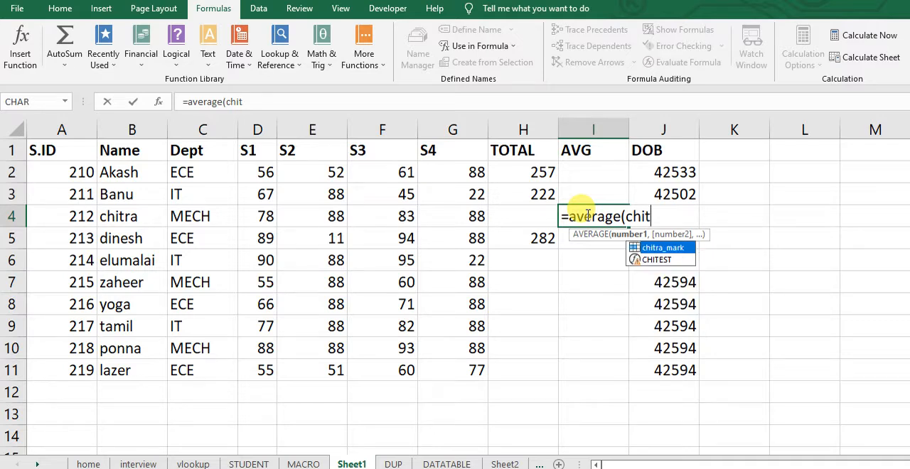
pyautogui.doubleClick(655, 246)
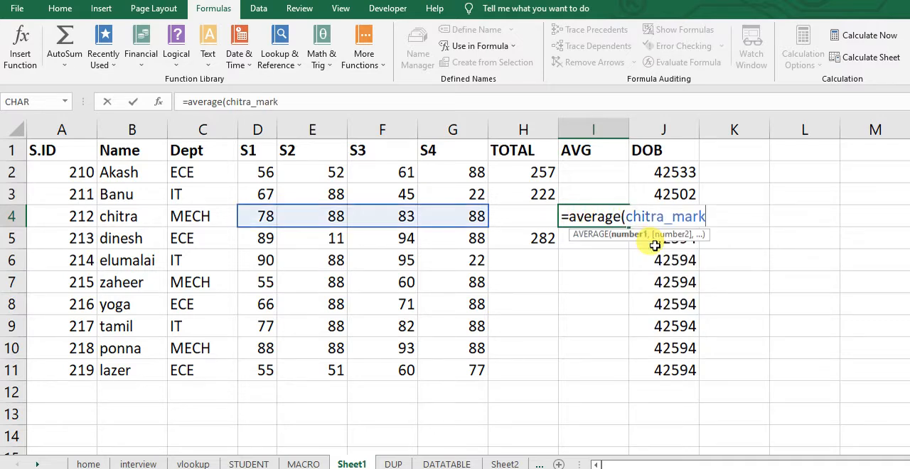
pyautogui.press('Return')
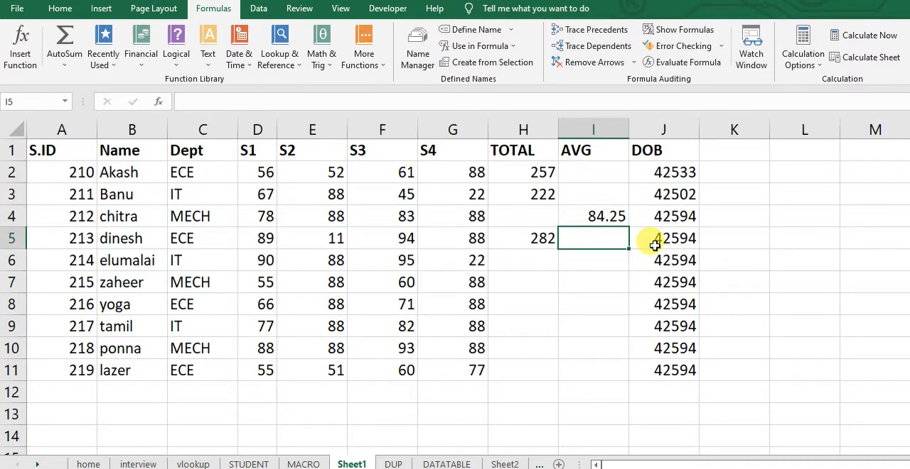
pyautogui.click(605, 217)
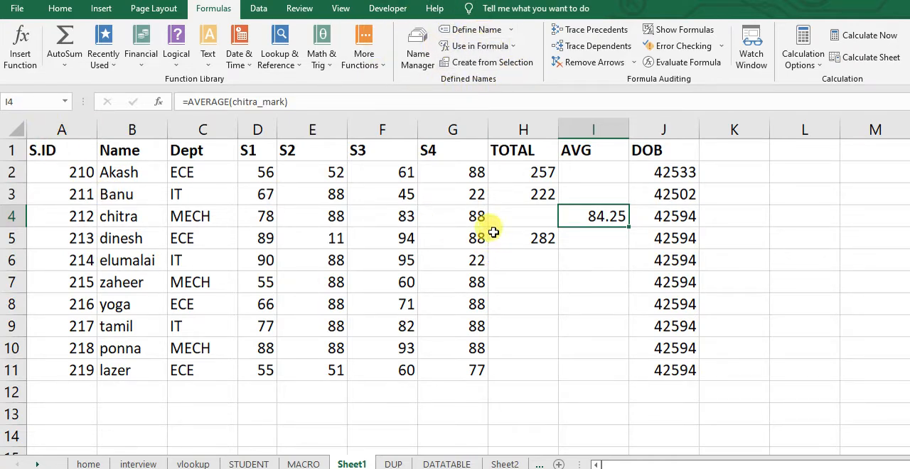
# Examine the defined names in the workbook and the cell ranges they refer to
pyautogui.click(417, 49)
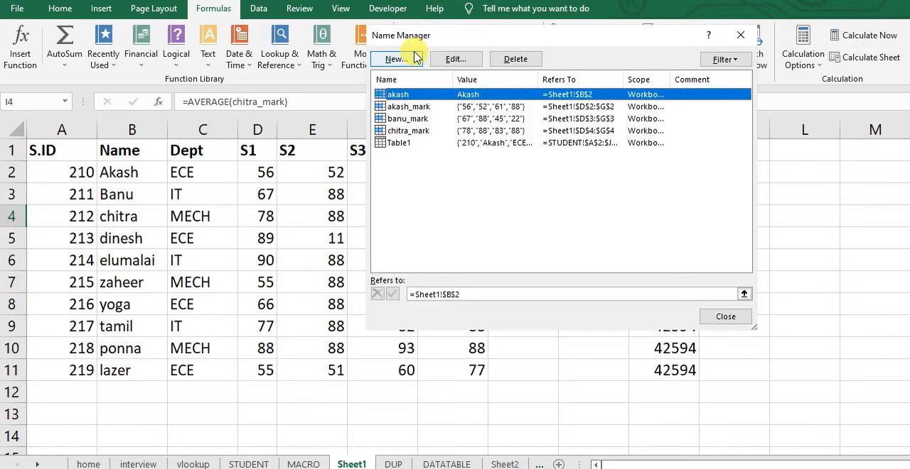
pyautogui.click(413, 108)
pyautogui.click(409, 131)
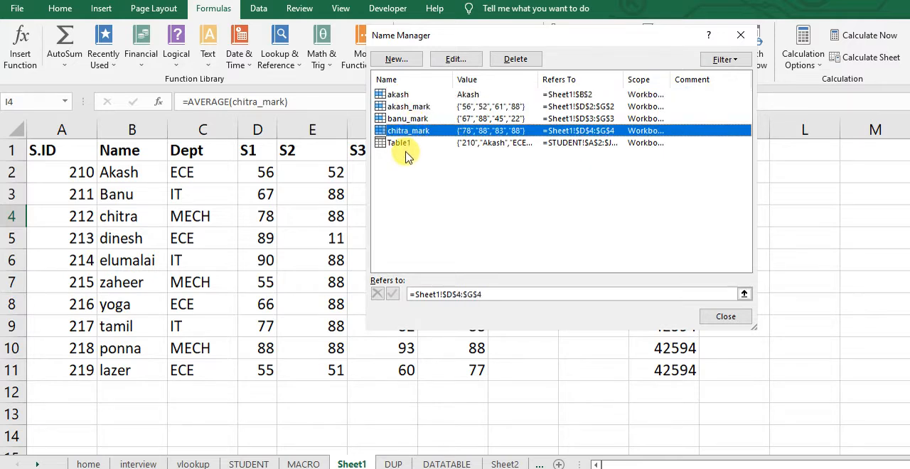
pyautogui.click(407, 157)
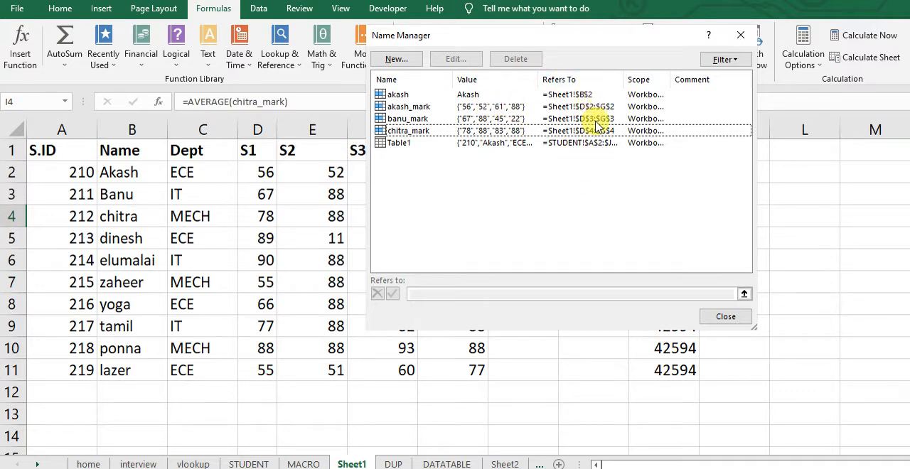
# Filter the defined names to those scoped to the worksheet and look at the form for adding a new name
pyautogui.click(738, 63)
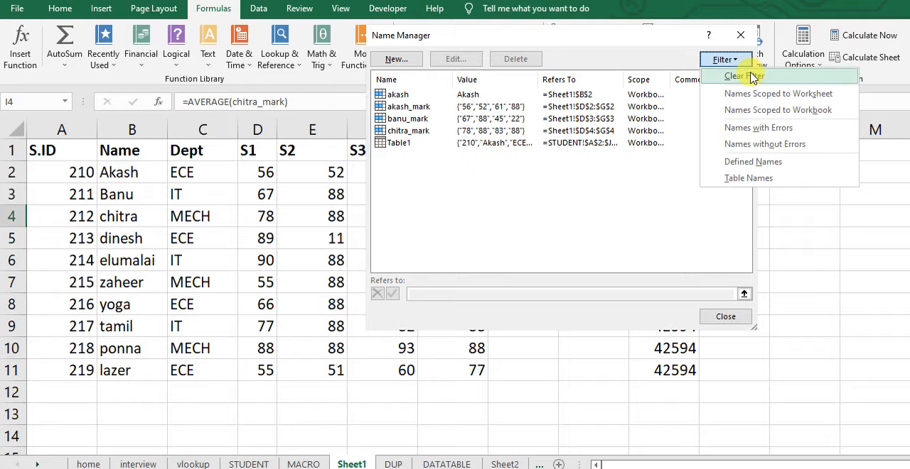
pyautogui.click(787, 99)
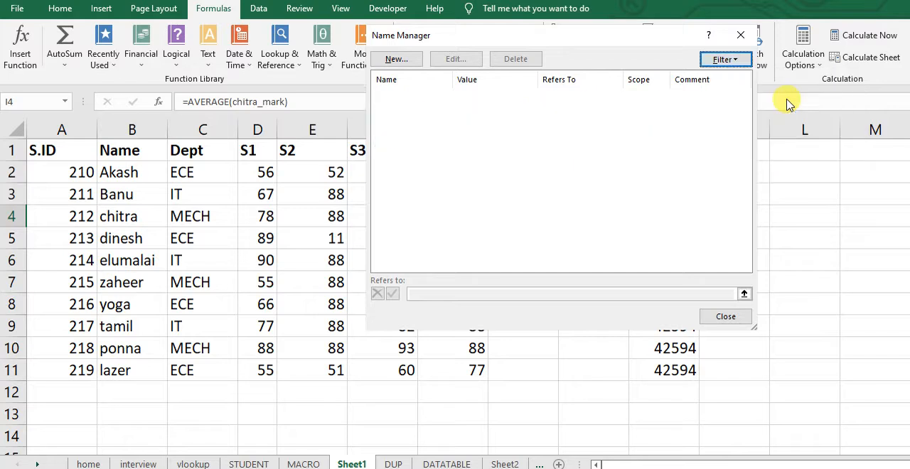
pyautogui.click(734, 59)
pyautogui.click(577, 121)
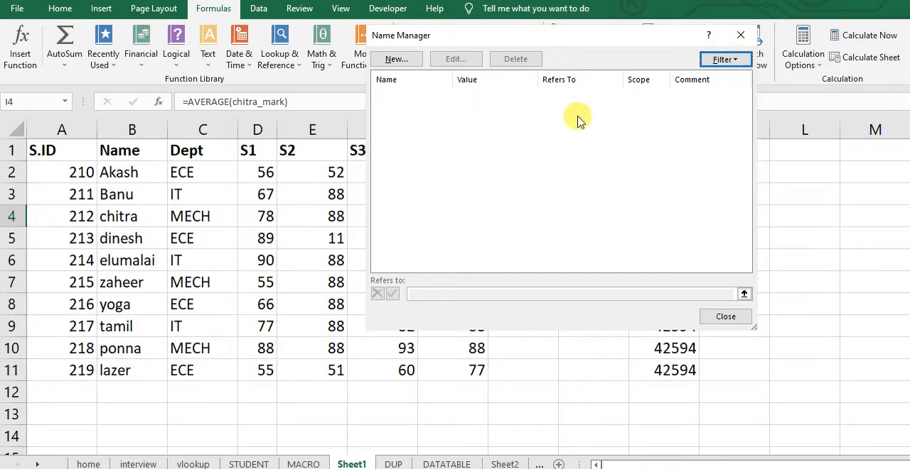
pyautogui.click(396, 60)
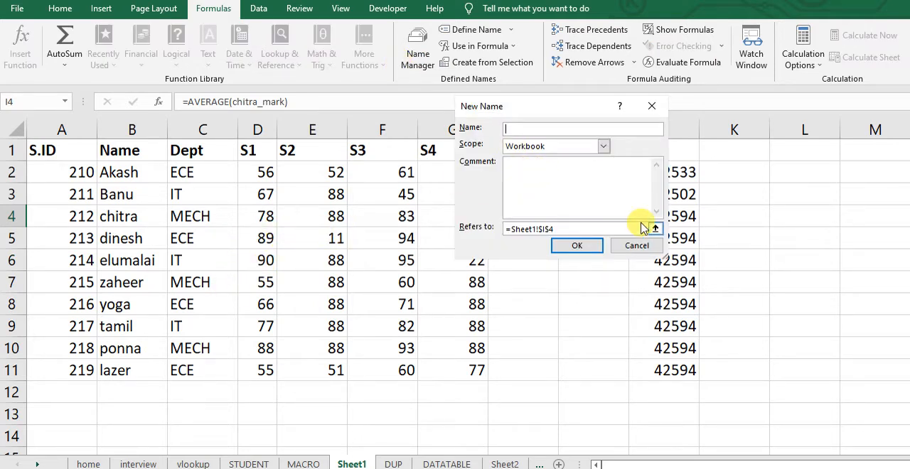
pyautogui.click(637, 248)
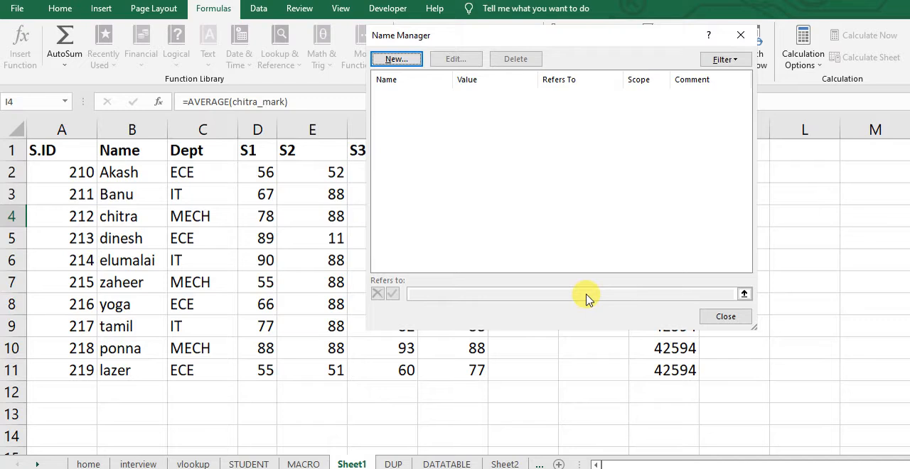
pyautogui.click(711, 316)
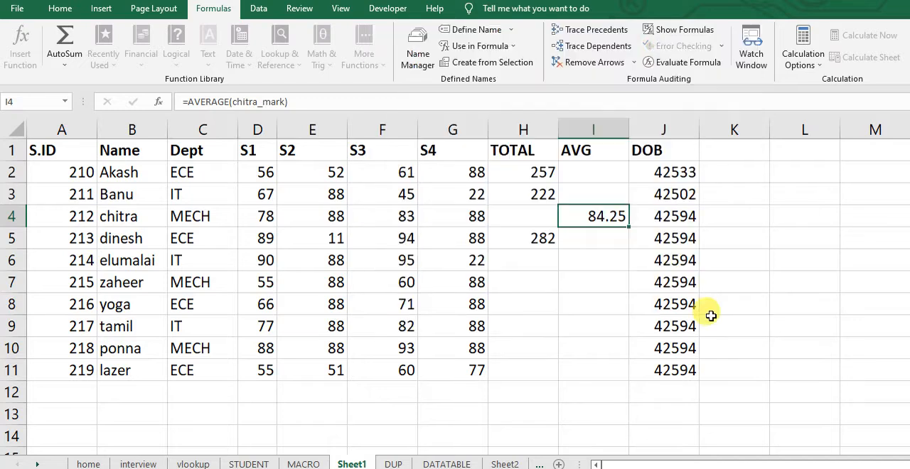
# Name the marks in D5:G5 with that row's student name in lowercase followed by "_mark", with Workbook scope
pyautogui.click(257, 239)
pyautogui.moveTo(257, 239); pyautogui.dragTo(467, 240)
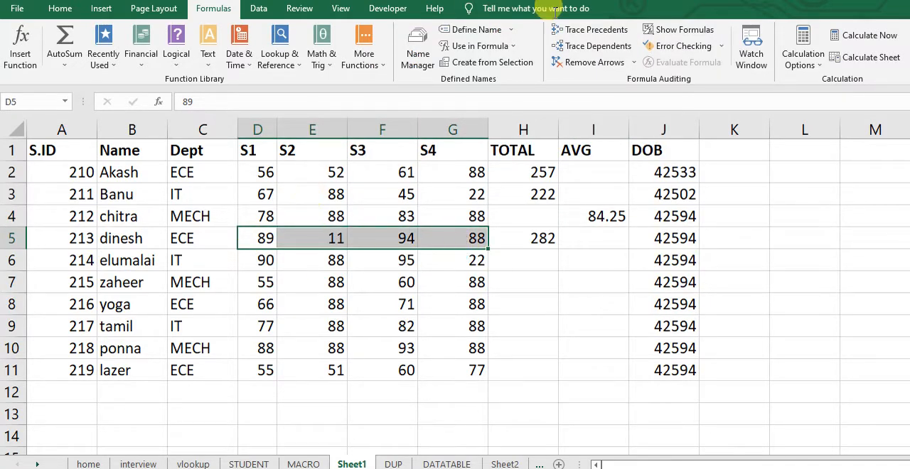
pyautogui.click(470, 32)
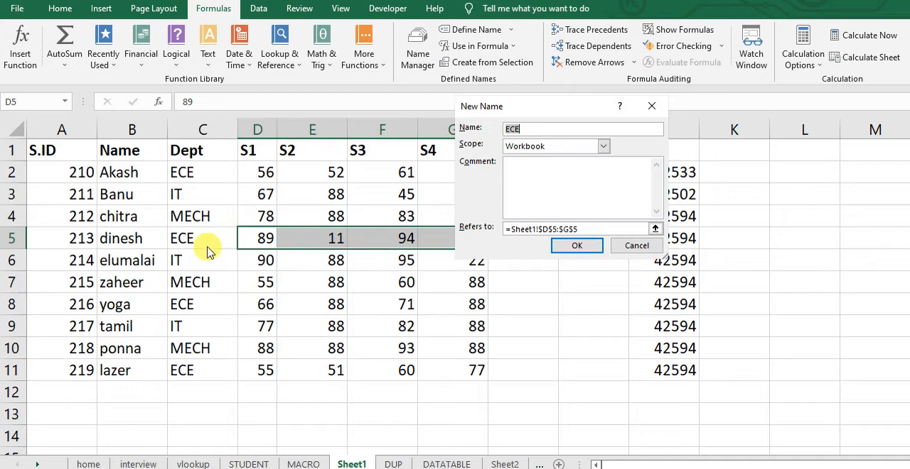
pyautogui.write('dinesh_mark')
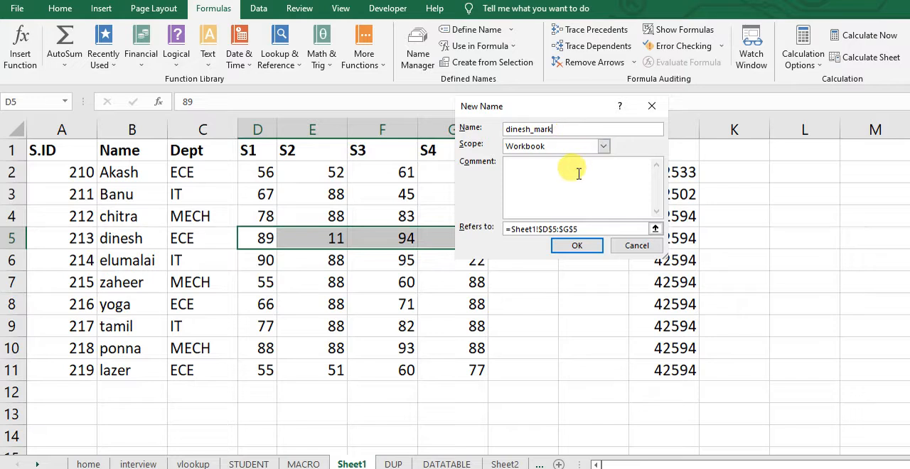
pyautogui.click(605, 147)
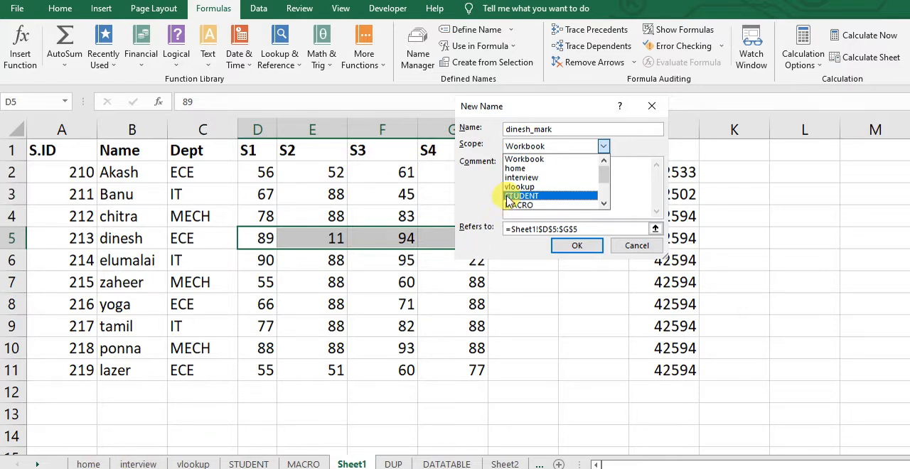
pyautogui.click(524, 159)
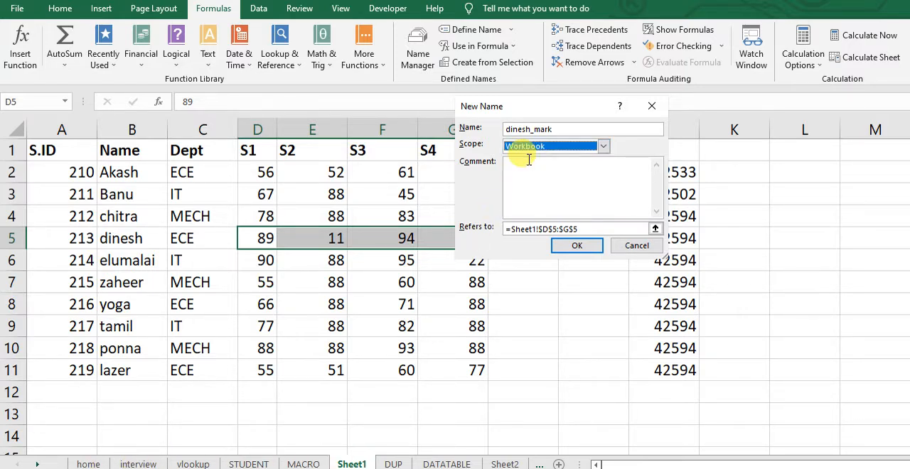
pyautogui.click(566, 190)
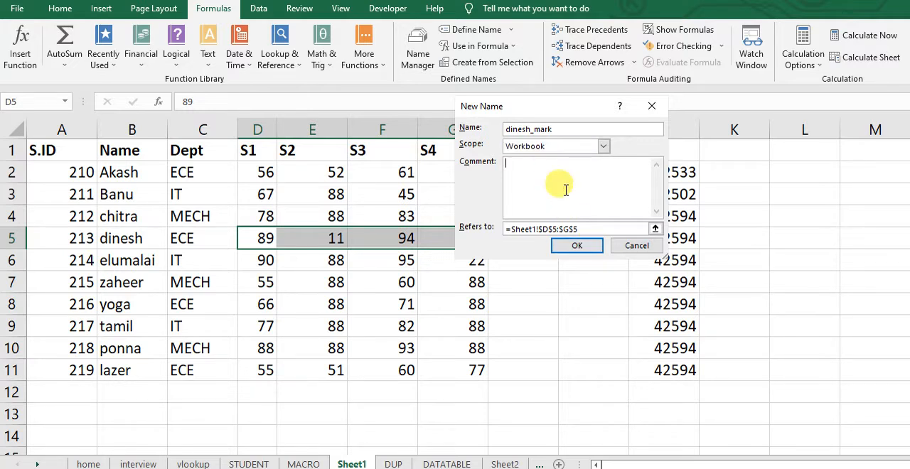
pyautogui.click(577, 245)
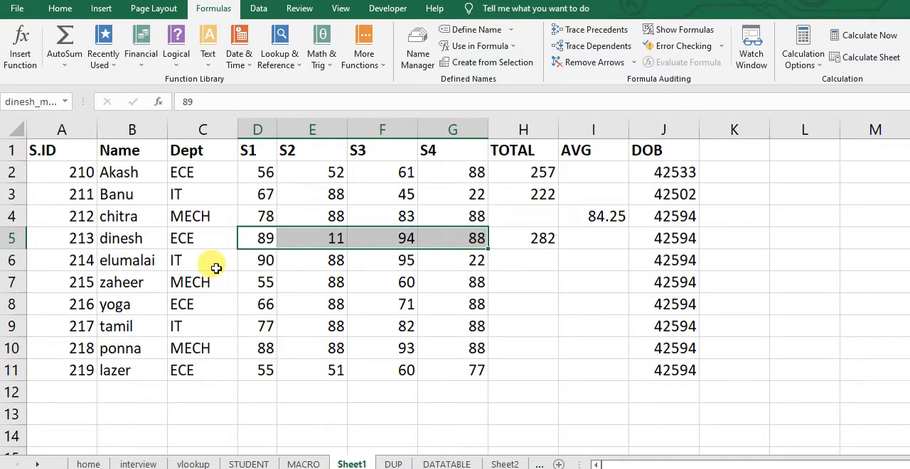
# Name the marks in D6:G6 with the first three letters of that row's student name in lowercase, scoped to Sheet1
pyautogui.moveTo(253, 260); pyautogui.dragTo(452, 261)
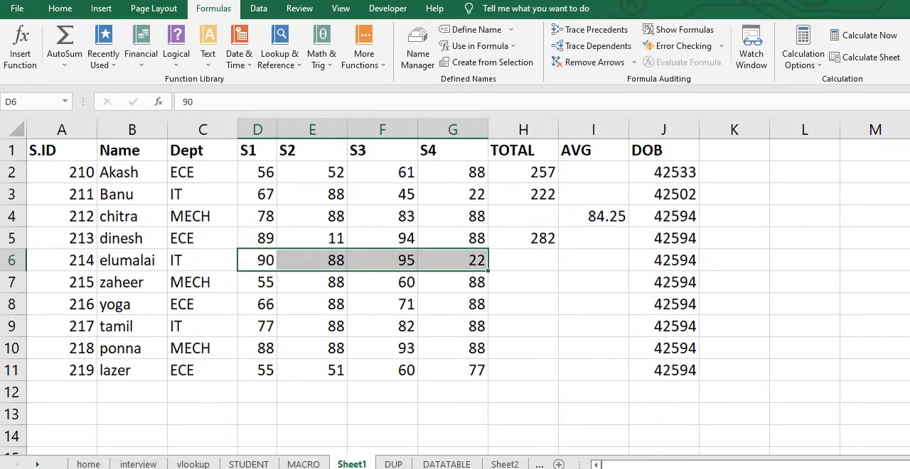
pyautogui.click(472, 30)
pyautogui.write('elu')
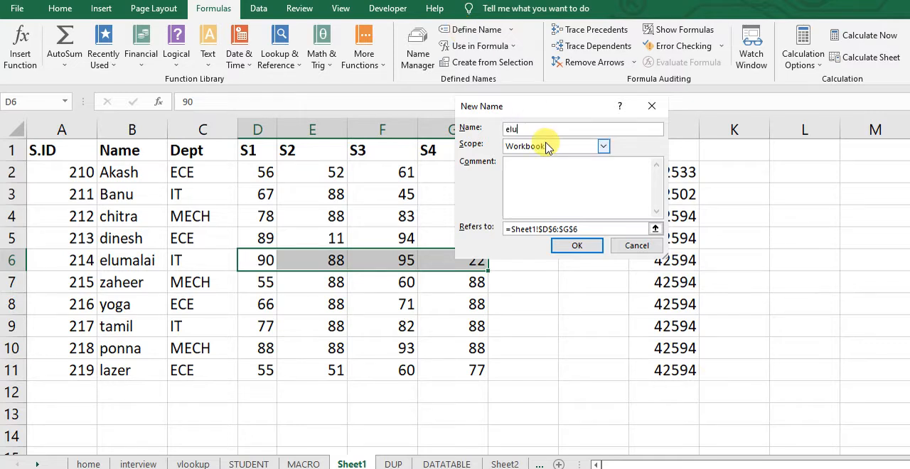
pyautogui.click(604, 146)
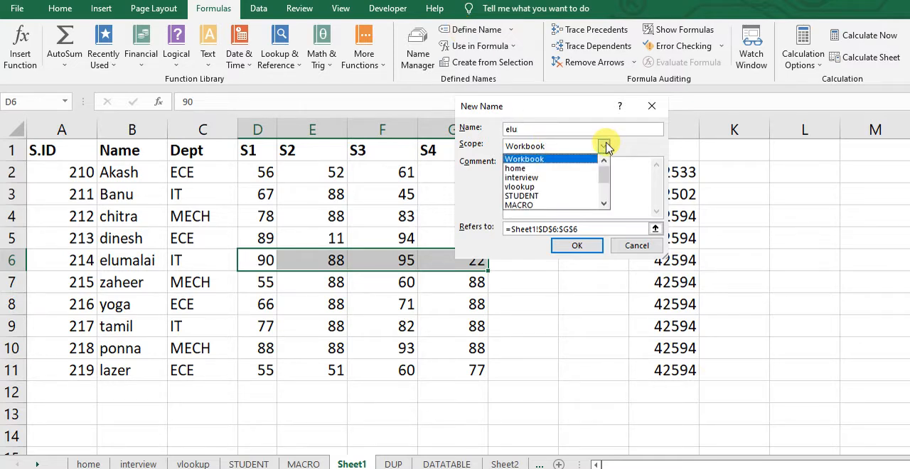
pyautogui.moveTo(605, 177); pyautogui.dragTo(606, 186)
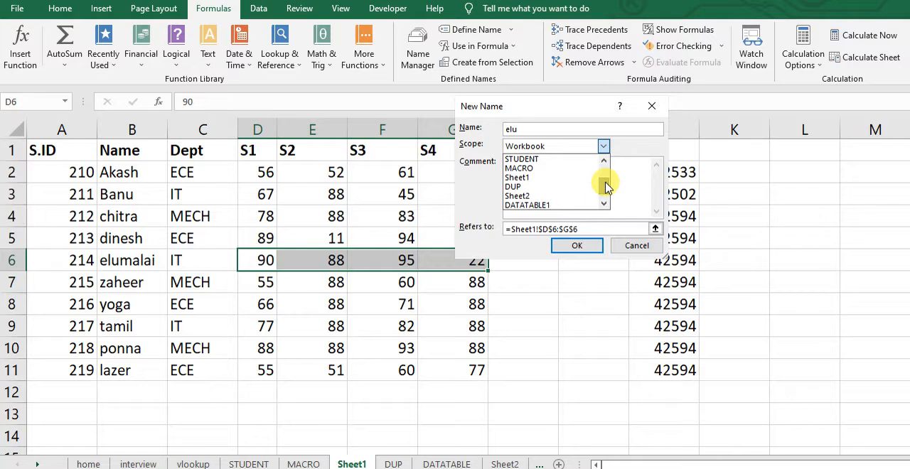
pyautogui.click(540, 177)
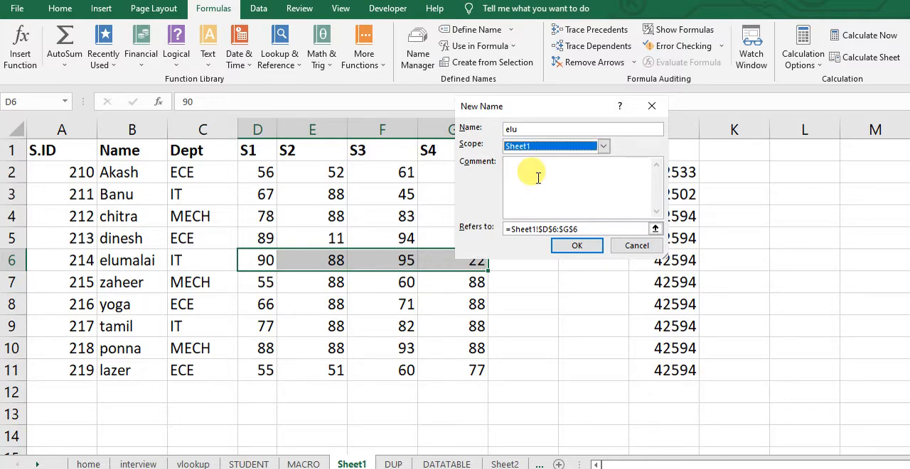
pyautogui.click(581, 245)
pyautogui.click(516, 367)
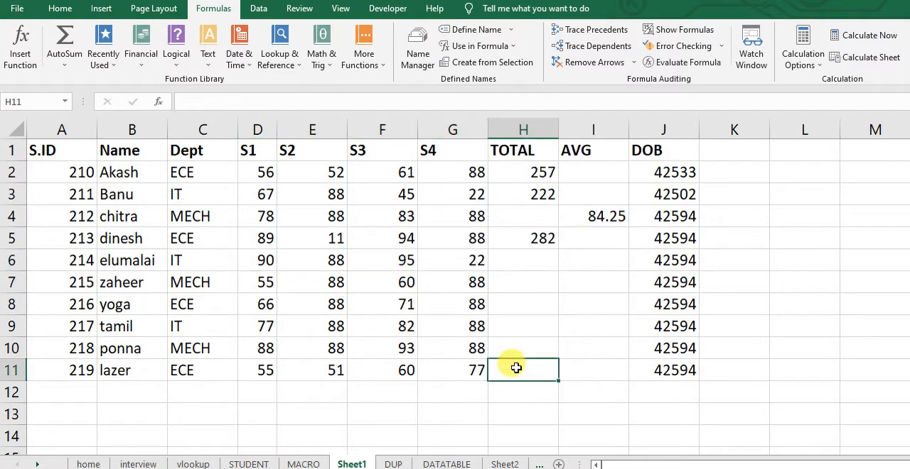
# Clear the formula from H5 in the TOTAL column of Sheet1
pyautogui.click(532, 240)
pyautogui.press('Delete')
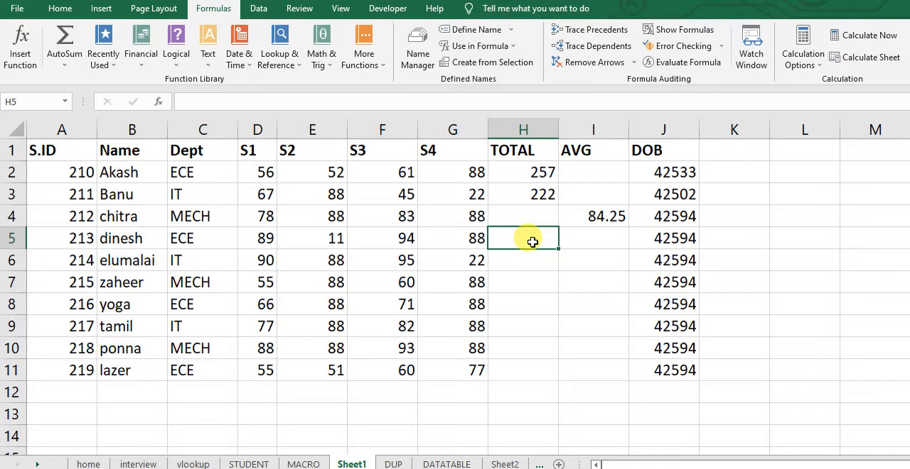
pyautogui.write('=sum')
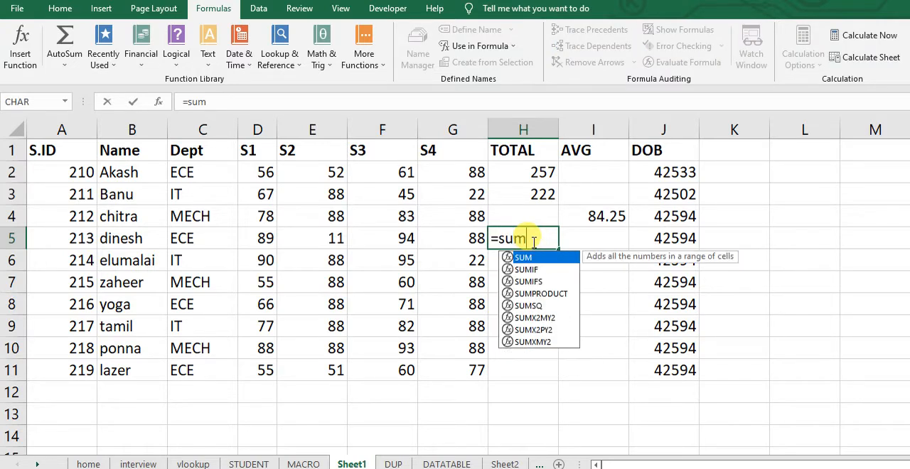
pyautogui.write('(')
pyautogui.press('BackSpace')
pyautogui.press('BackSpace')
pyautogui.press('BackSpace')
pyautogui.press('BackSpace')
pyautogui.press('BackSpace')
pyautogui.press('Return')
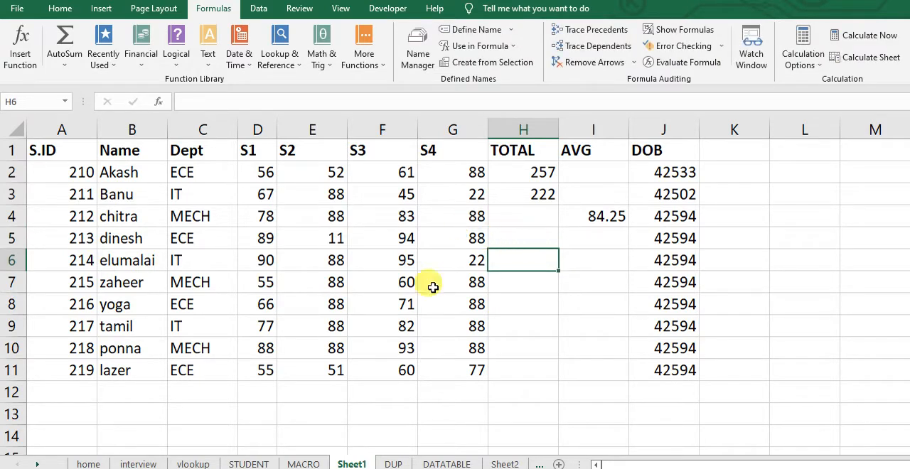
# On the DUP sheet, enter a SUM formula in G10 that uses the workbook-scoped name for the marks in Sheet1 D5:G5
pyautogui.click(394, 464)
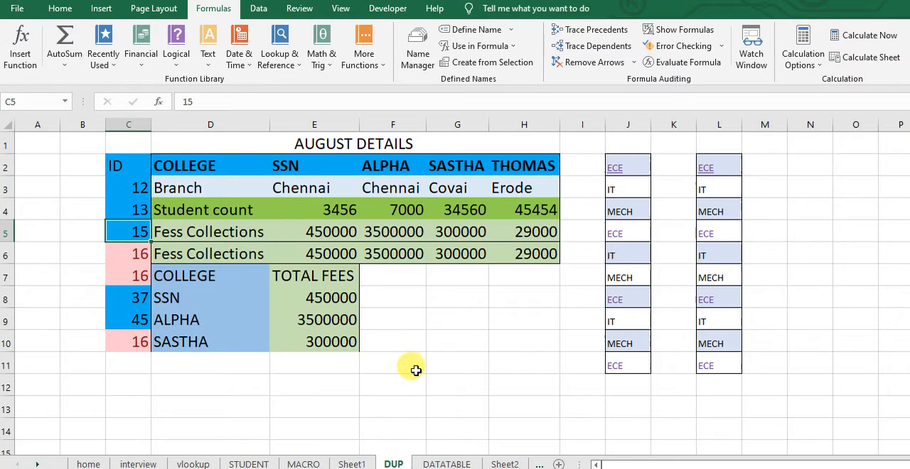
pyautogui.click(455, 335)
pyautogui.write('=')
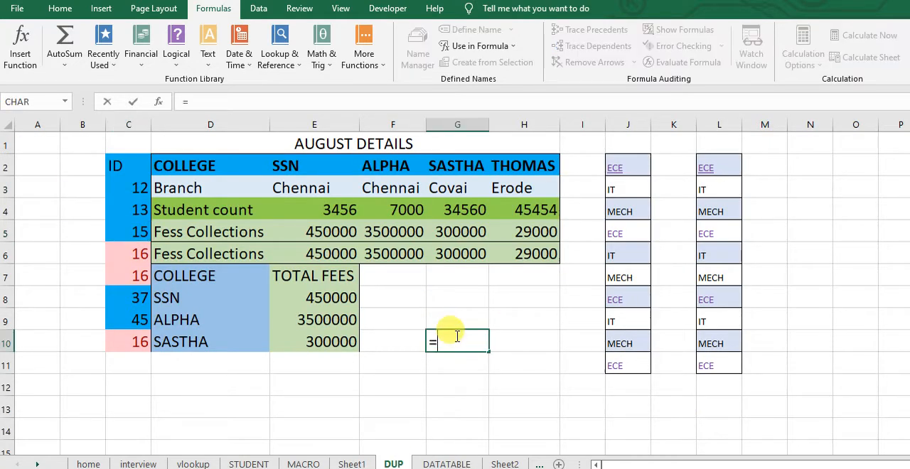
pyautogui.write('sum(din')
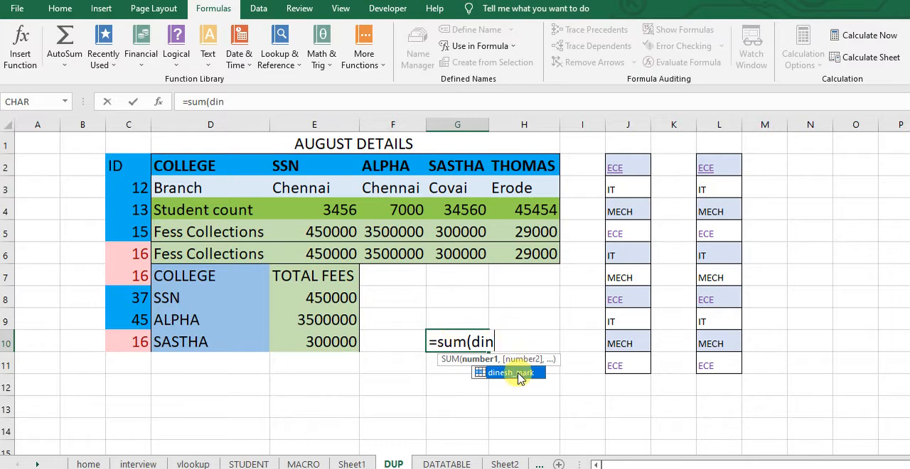
pyautogui.doubleClick(517, 374)
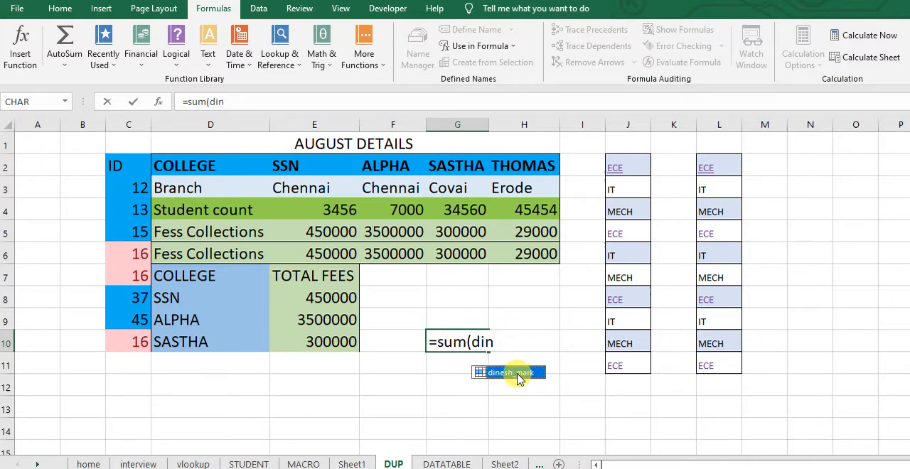
pyautogui.doubleClick(517, 375)
pyautogui.write(')')
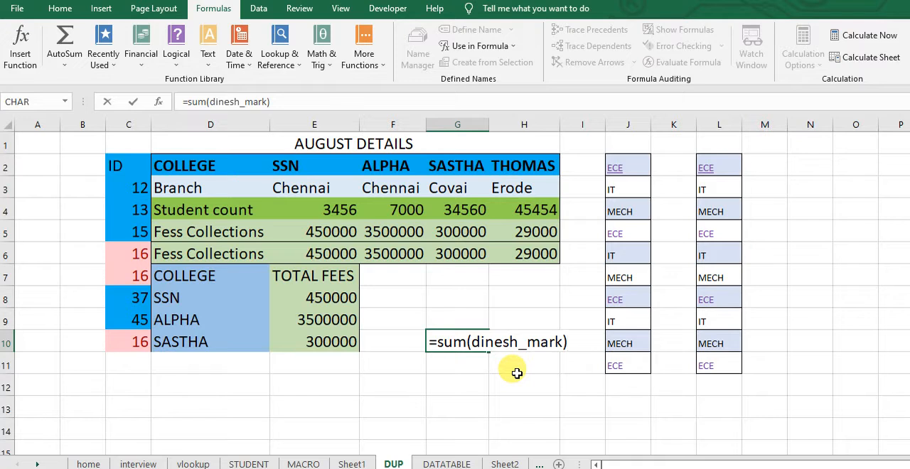
pyautogui.press('Return')
pyautogui.press('Return')
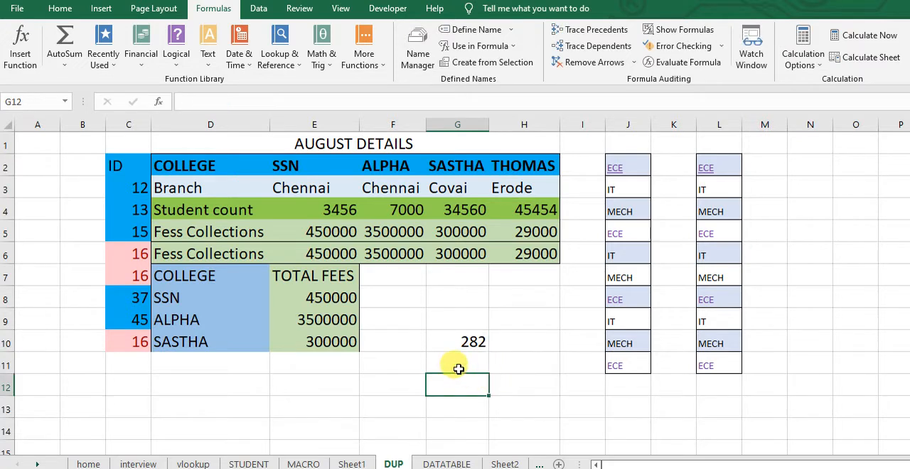
pyautogui.click(462, 346)
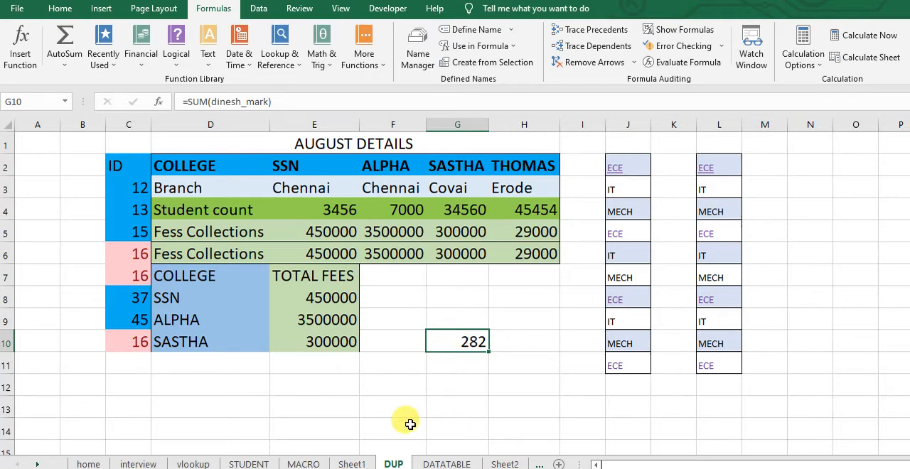
# On the DUP sheet, try a SUM formula in G11 that uses the Sheet1-scoped name for the marks in D6:G6
pyautogui.click(350, 463)
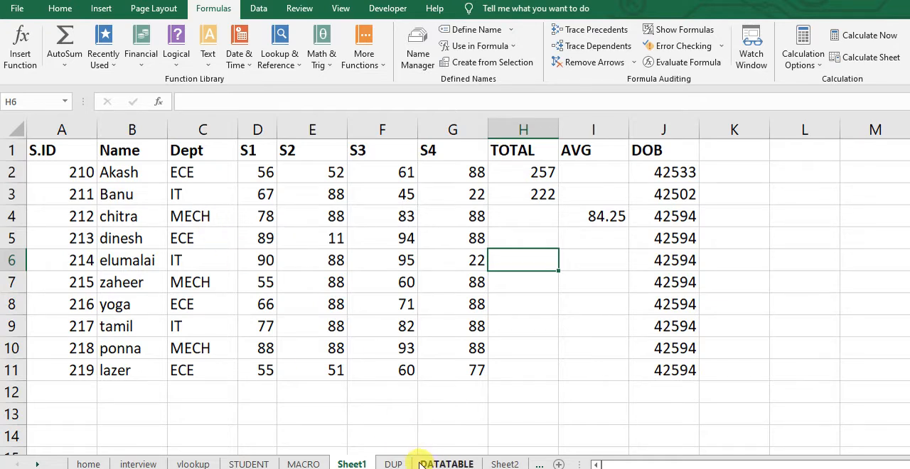
pyautogui.click(396, 463)
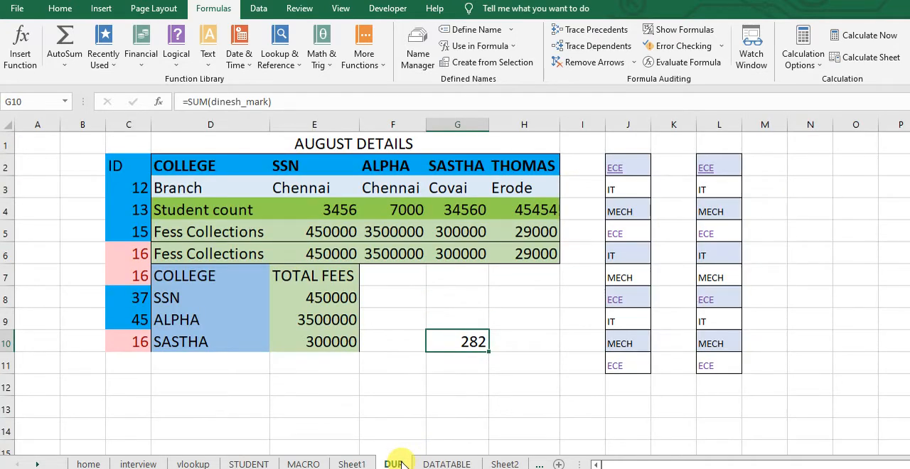
pyautogui.click(436, 365)
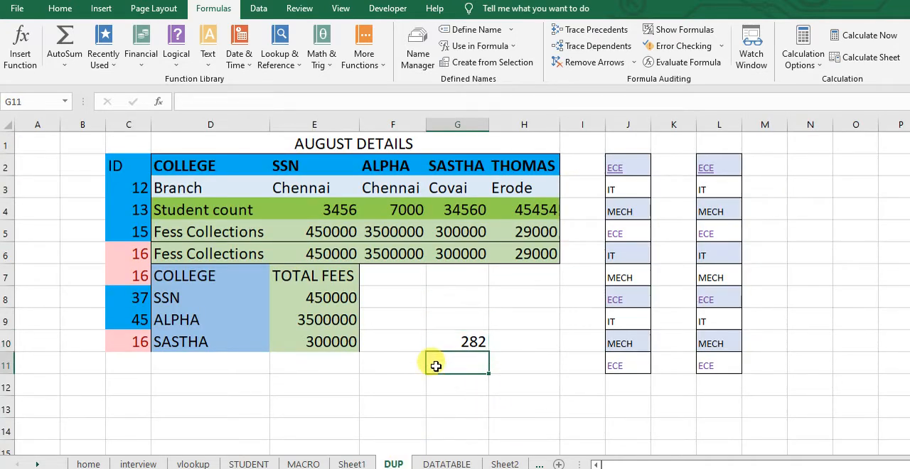
pyautogui.write('=s')
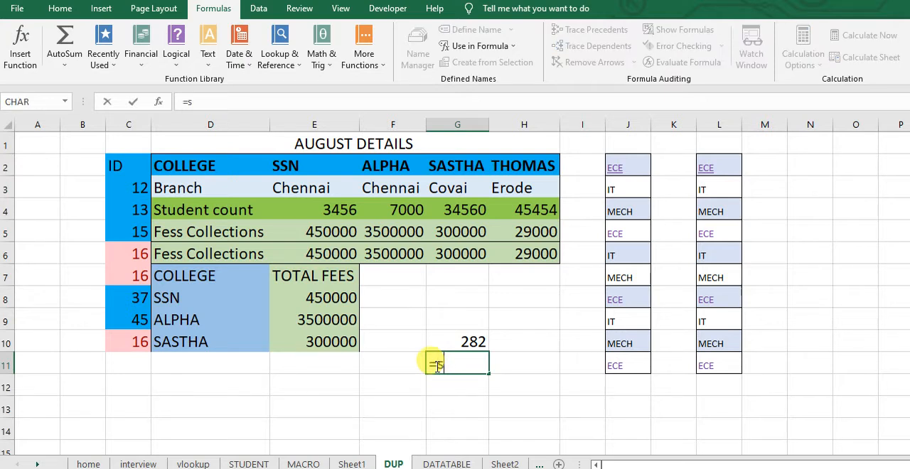
pyautogui.write('um(elu')
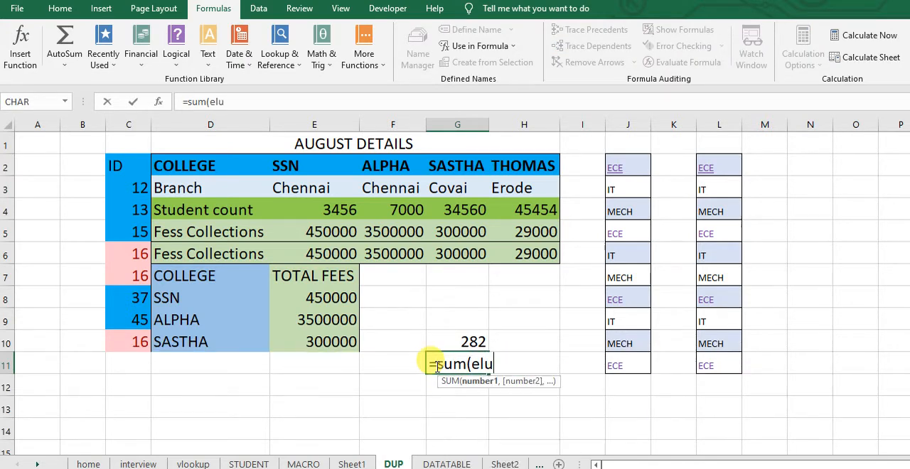
pyautogui.write(')')
pyautogui.press('Return')
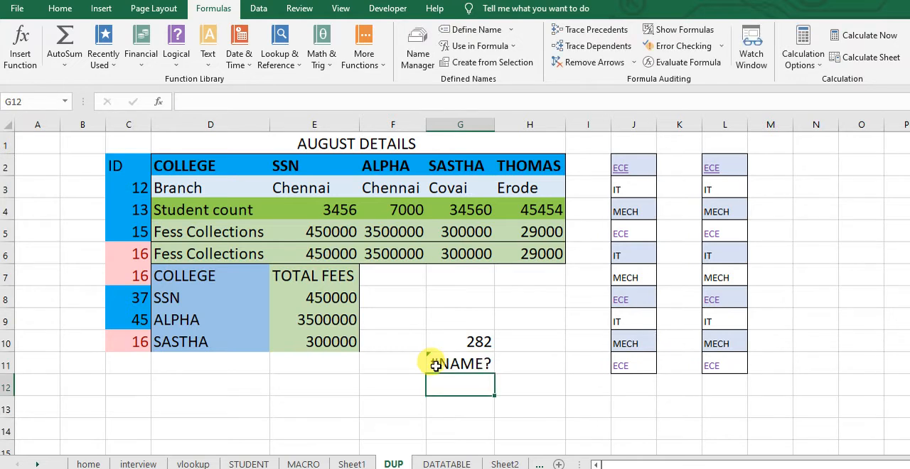
# Test the Sheet1-scoped name for D6:G6 in a SUM formula in H8 of Sheet1, and clear that cell again
pyautogui.click(353, 463)
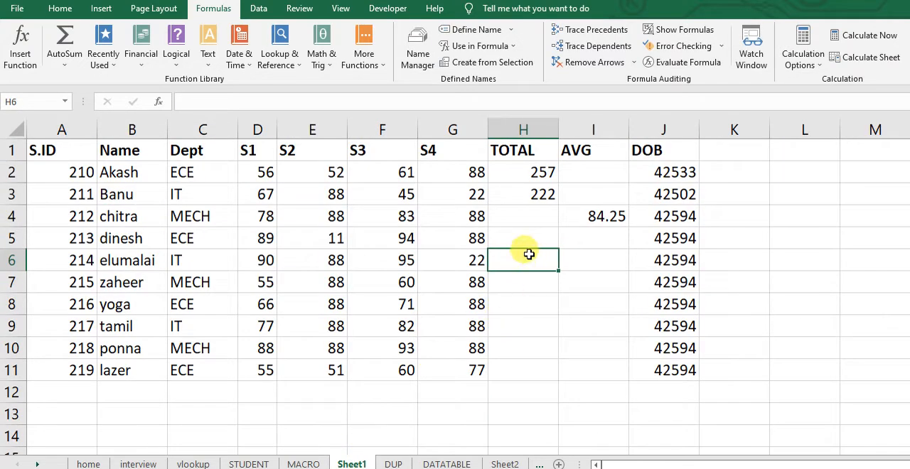
pyautogui.click(505, 309)
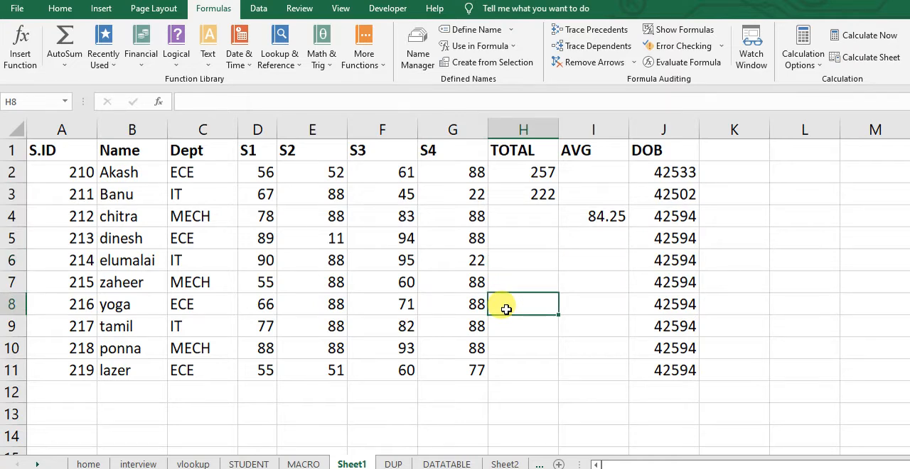
pyautogui.write('=sum')
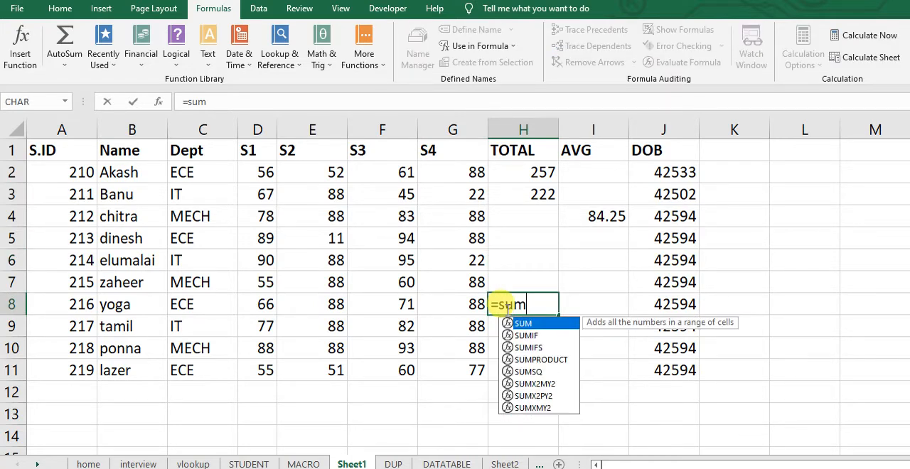
pyautogui.write('(elu')
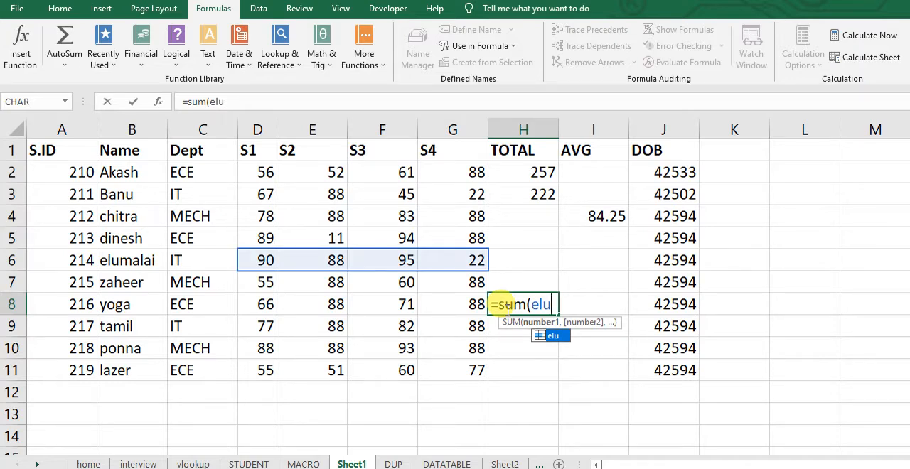
pyautogui.write(')')
pyautogui.press('Return')
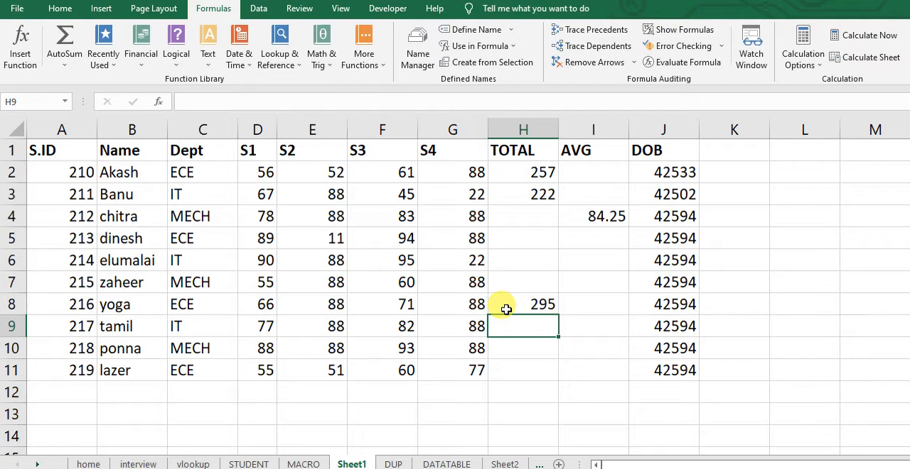
pyautogui.click(533, 304)
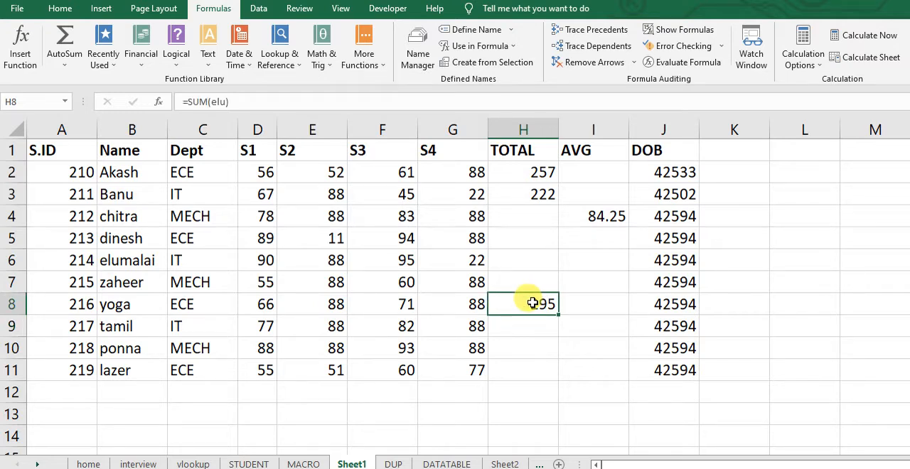
pyautogui.press('Return')
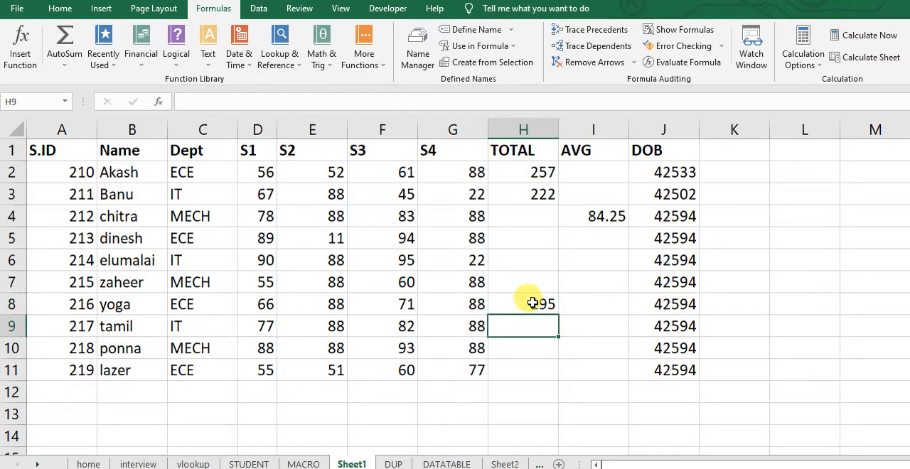
pyautogui.click(515, 347)
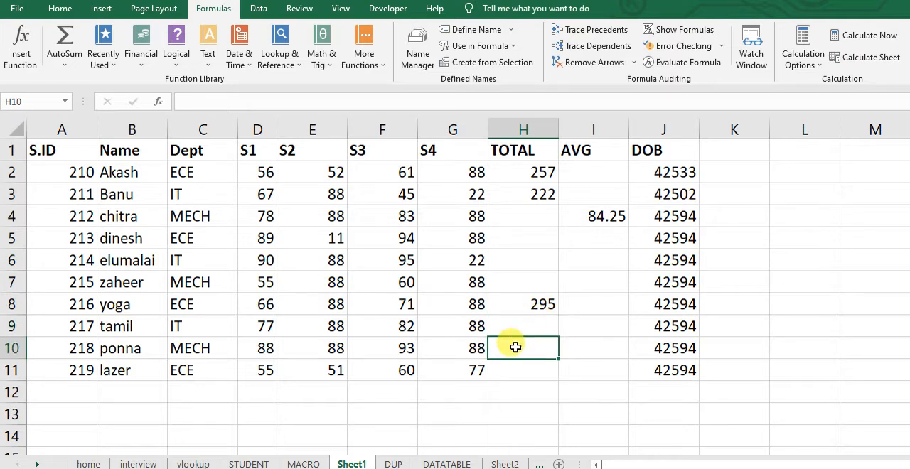
pyautogui.click(528, 304)
pyautogui.press('Delete')
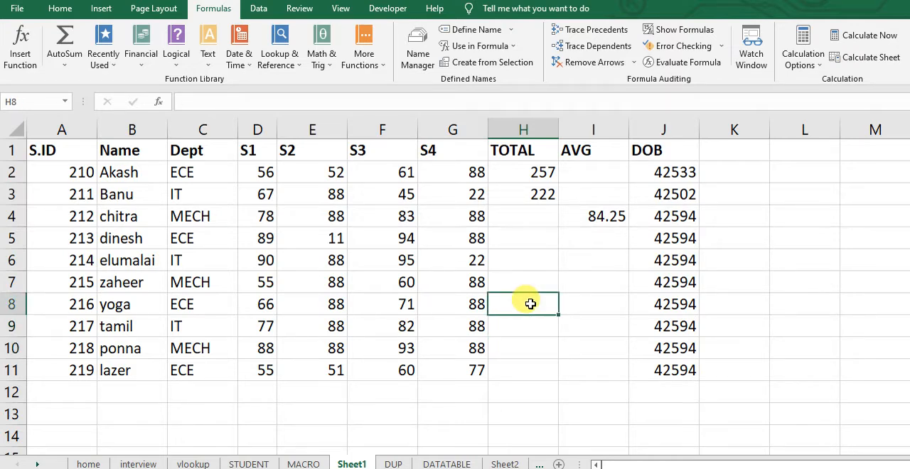
# Review the defined names with their scopes and the filter options for them, and close the name list
pyautogui.click(419, 51)
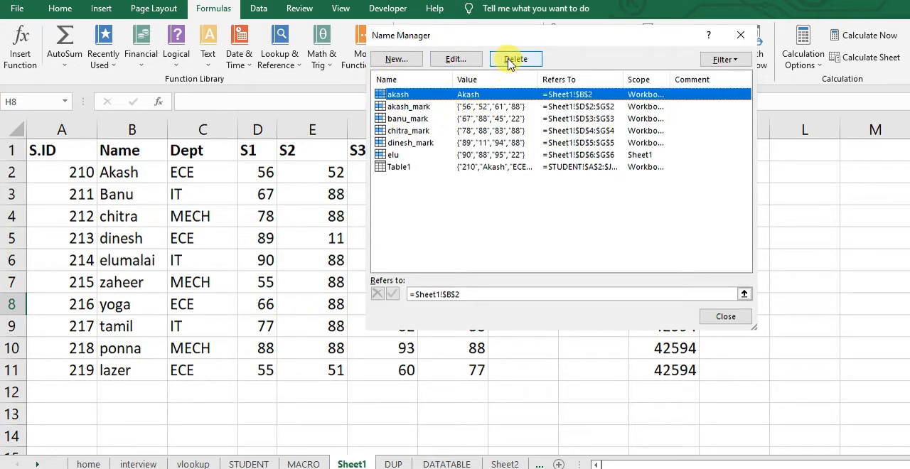
pyautogui.click(737, 60)
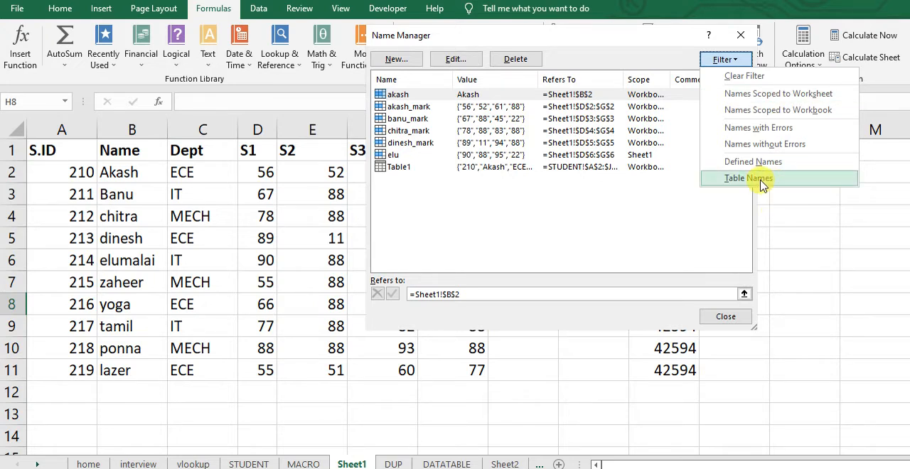
pyautogui.click(725, 317)
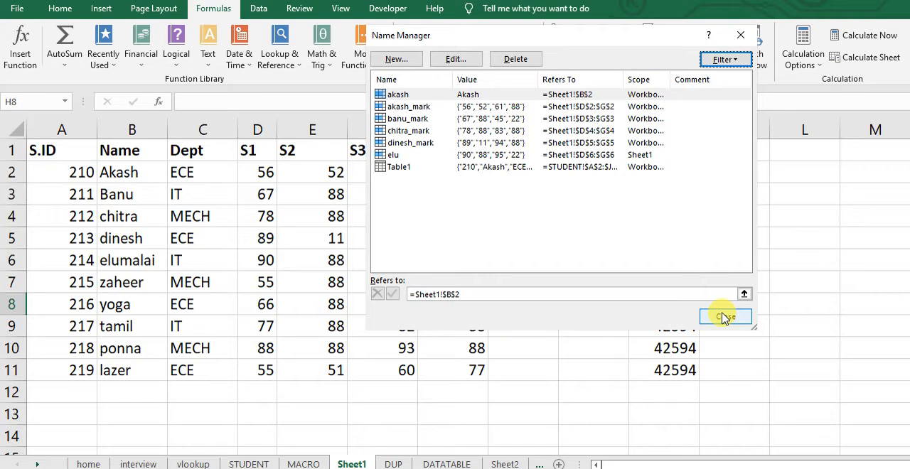
pyautogui.click(725, 317)
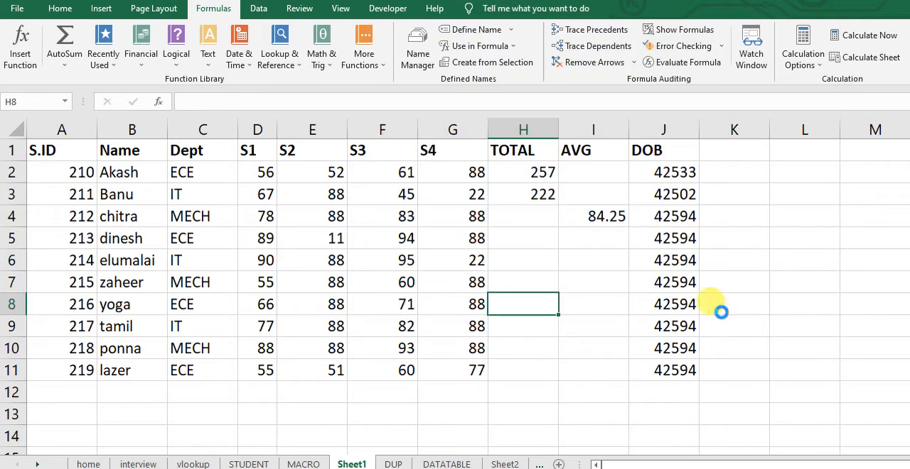
# Look at the list of defined names that can be inserted into a formula
pyautogui.click(510, 29)
pyautogui.click(510, 29)
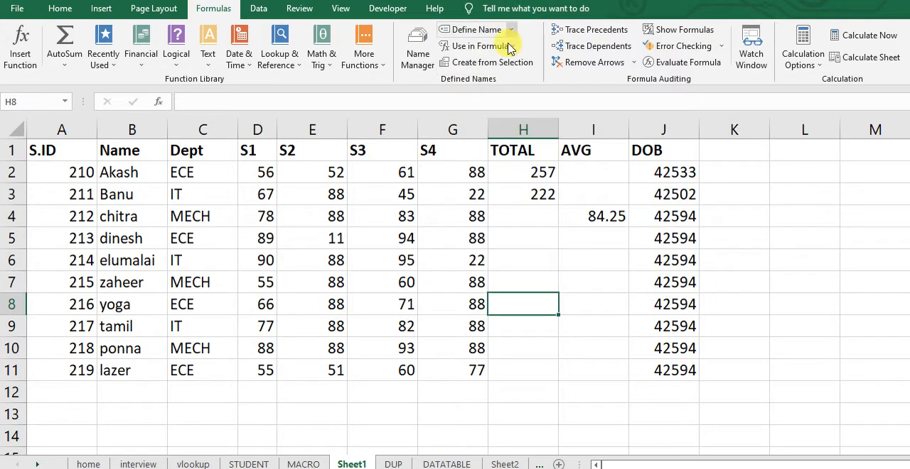
pyautogui.click(511, 46)
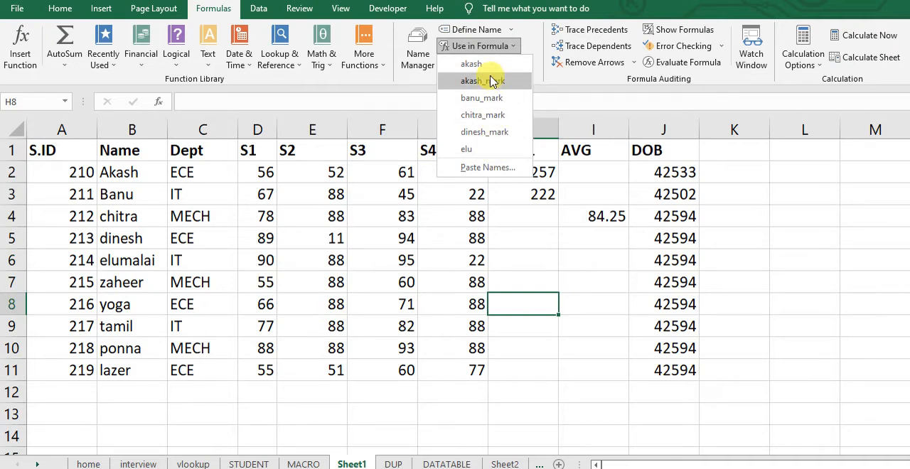
pyautogui.click(723, 171)
# In K2 of Sheet1, enter a formula that adds the named marks range D2:G2 to the named marks range D3:G3
pyautogui.click(723, 171)
pyautogui.write('=')
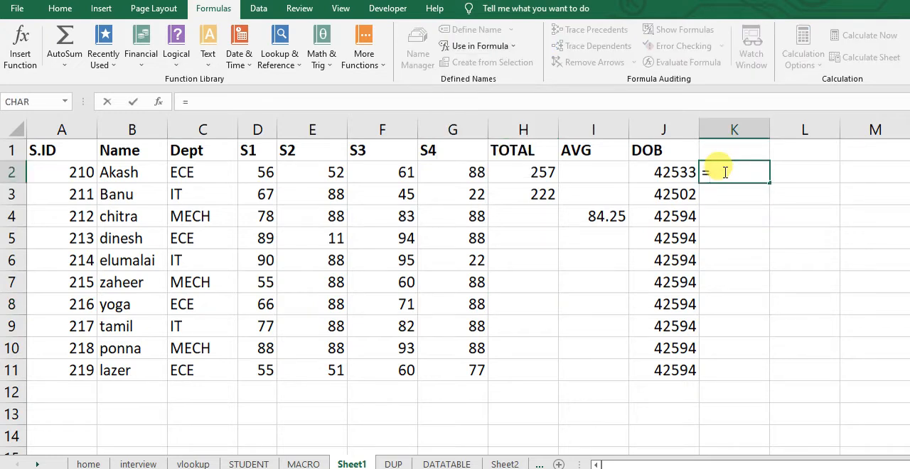
pyautogui.write('sume')
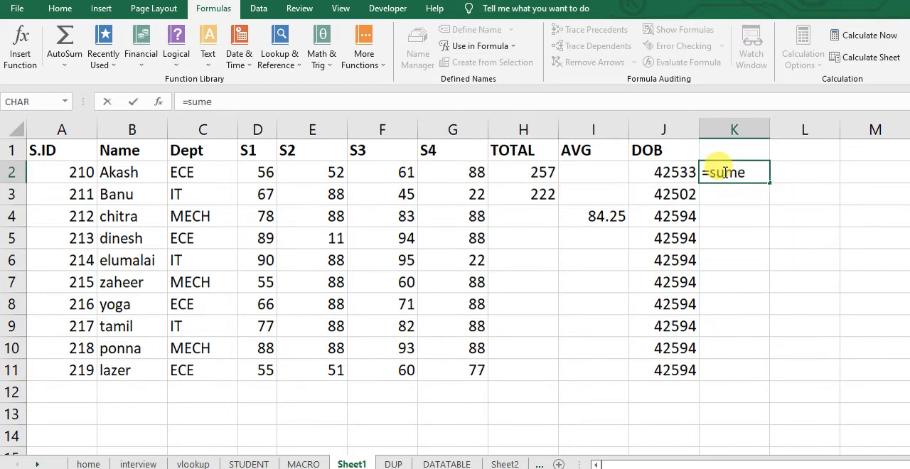
pyautogui.press('BackSpace')
pyautogui.press('BackSpace')
pyautogui.press('BackSpace')
pyautogui.press('BackSpace')
pyautogui.press('BackSpace')
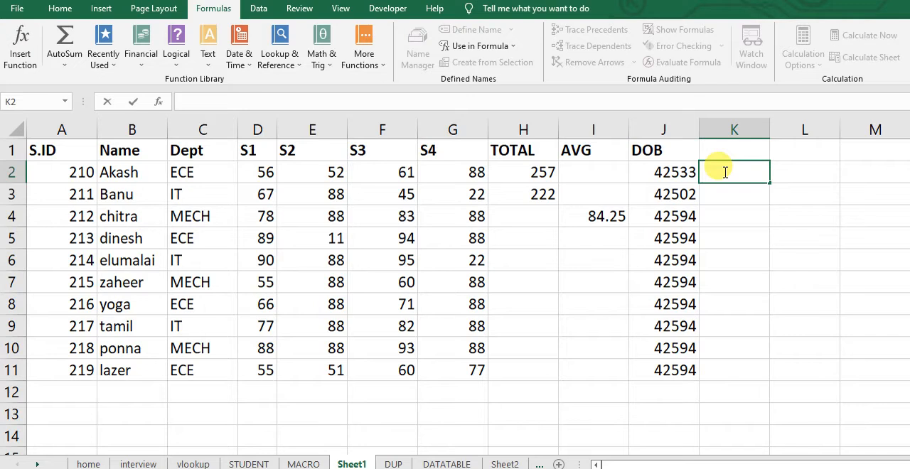
pyautogui.write('=ak')
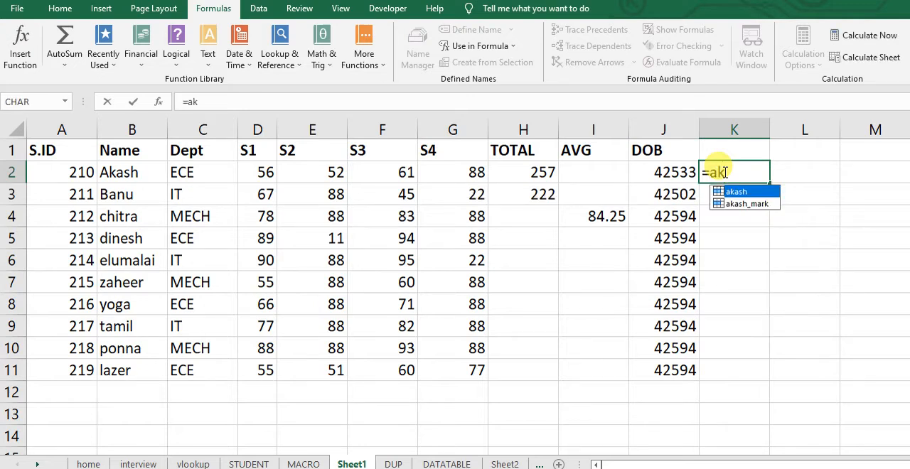
pyautogui.doubleClick(758, 204)
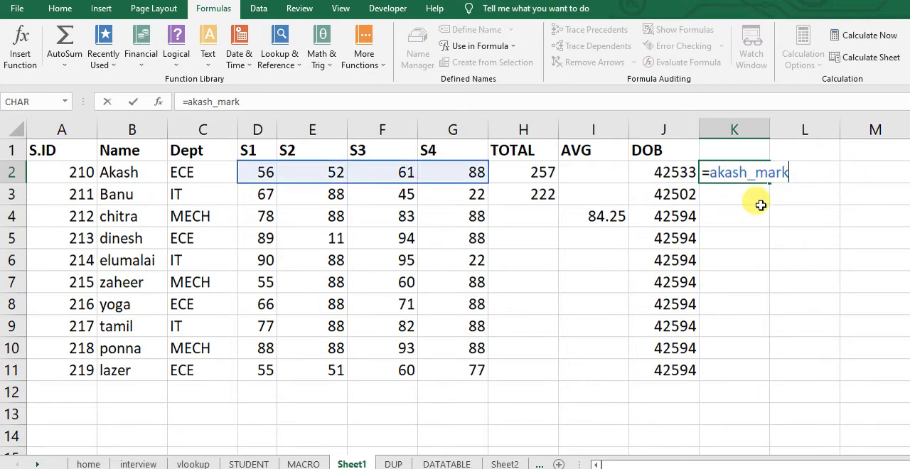
pyautogui.write('+ban')
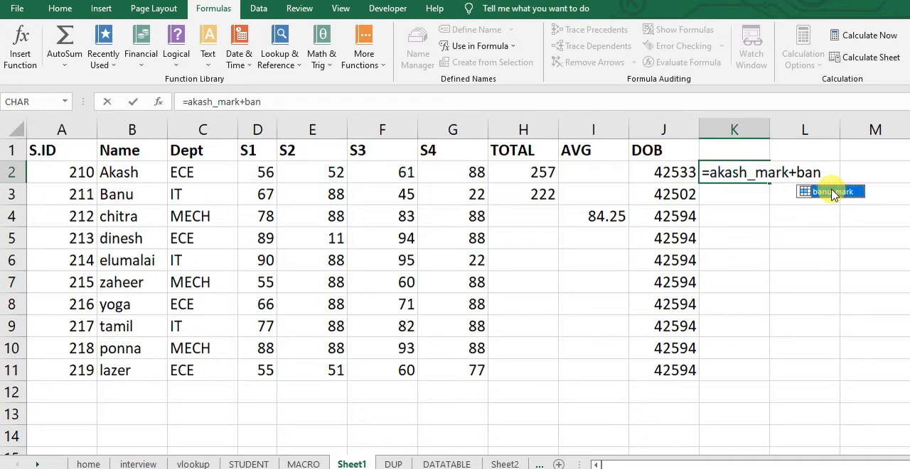
pyautogui.doubleClick(830, 191)
pyautogui.press('Return')
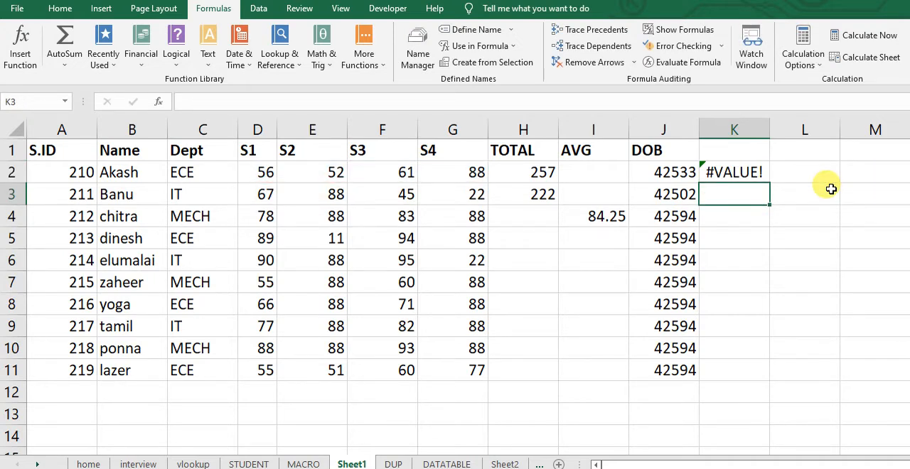
# Wrap the addition of the two named ranges in K2 in a SUM function and select the cell again
pyautogui.click(739, 176)
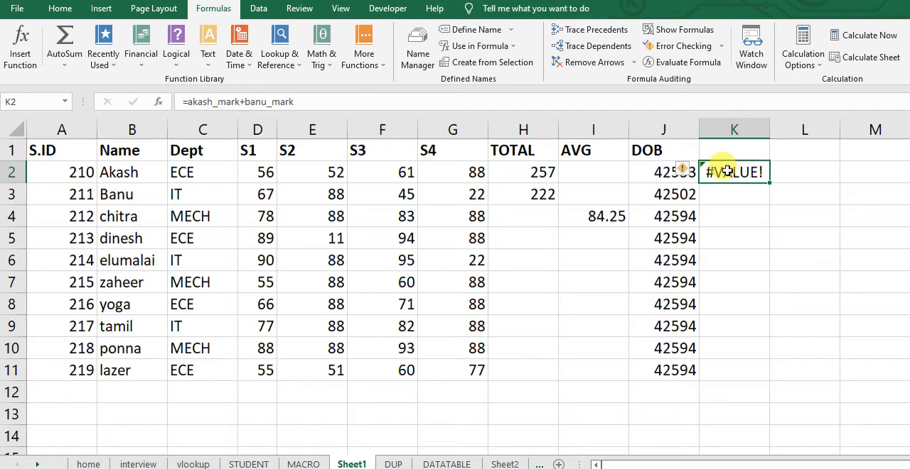
pyautogui.press('F2')
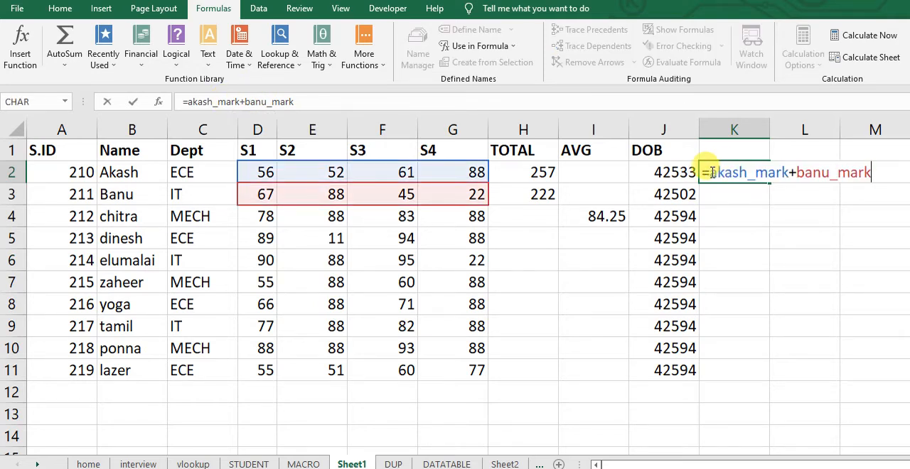
pyautogui.click(712, 173)
pyautogui.write('sum')
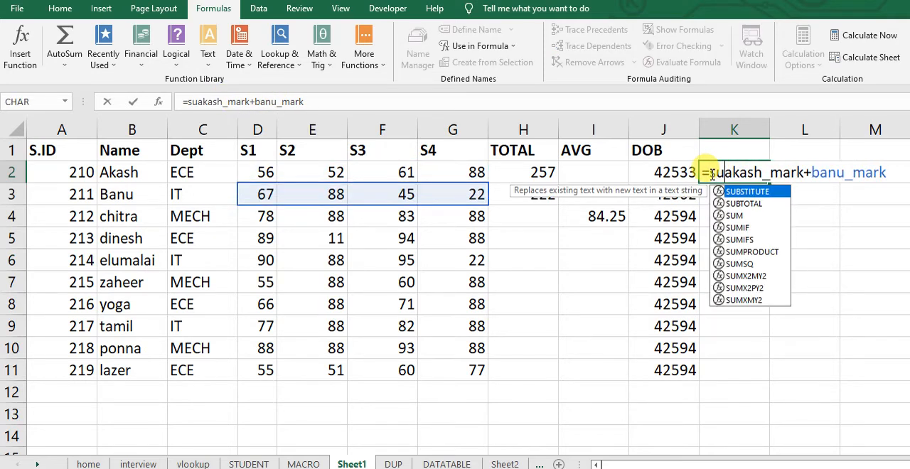
pyautogui.write('(')
pyautogui.press('End')
pyautogui.write(')')
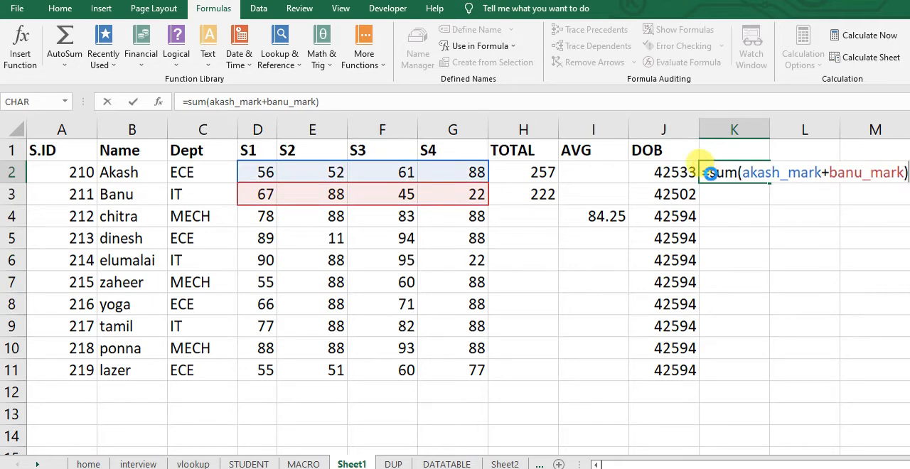
pyautogui.press('Return')
pyautogui.click(723, 171)
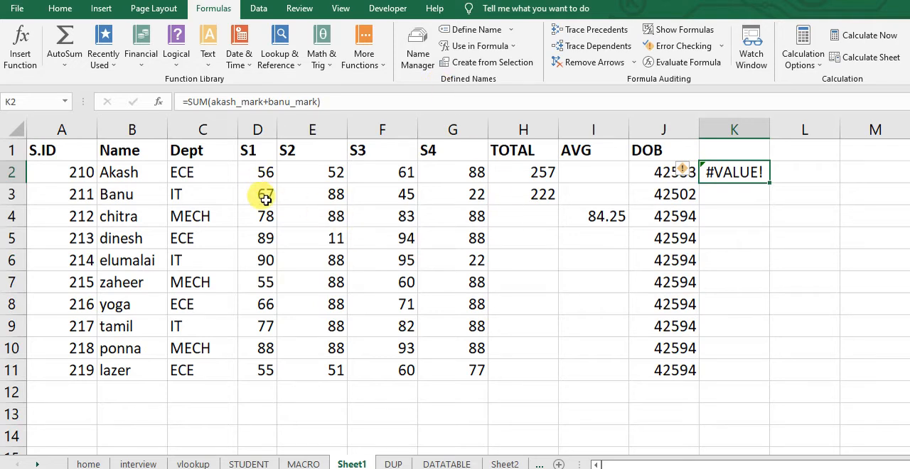
# Compare the names available for formulas with the name used in the SUM formula of TOTAL cell H3
pyautogui.click(515, 48)
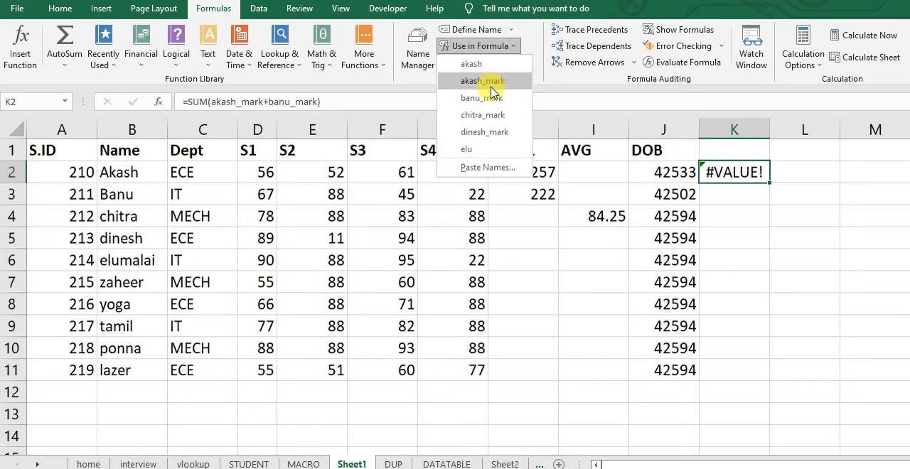
pyautogui.click(579, 328)
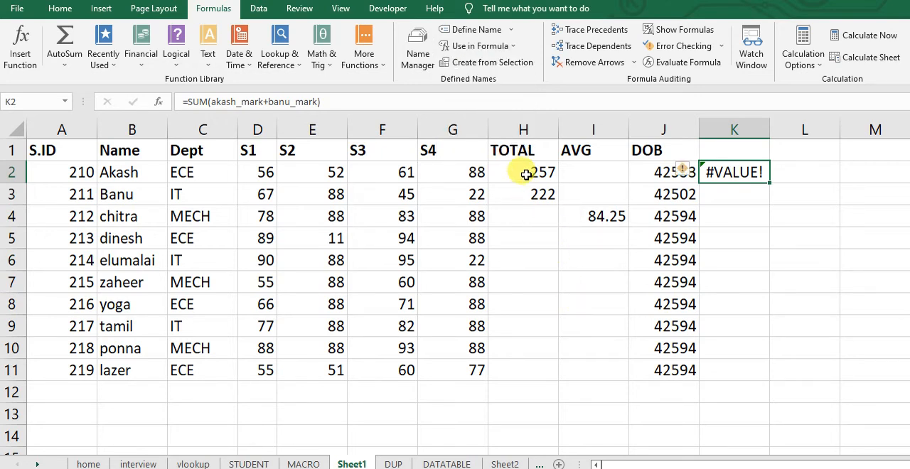
pyautogui.click(524, 174)
pyautogui.click(526, 191)
pyautogui.doubleClick(527, 190)
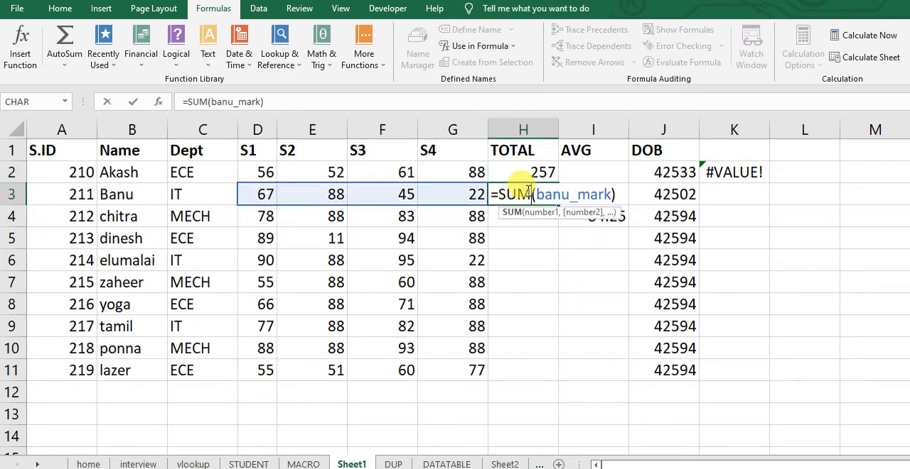
pyautogui.press('Return')
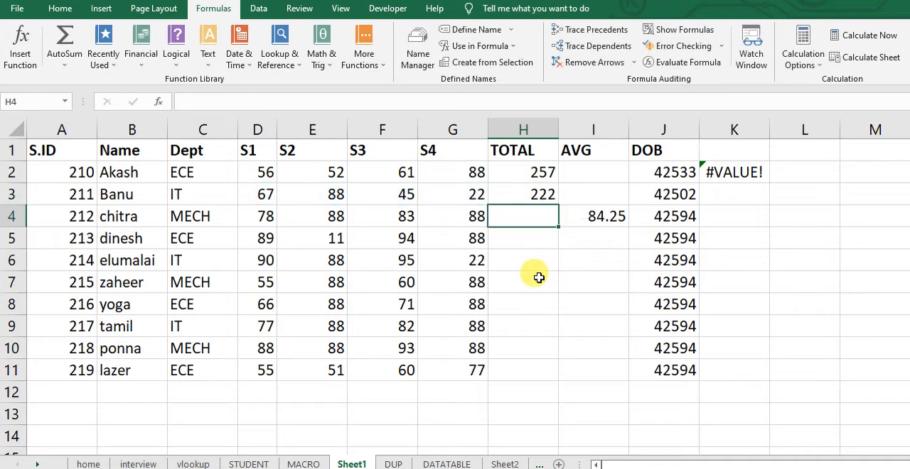
pyautogui.click(518, 47)
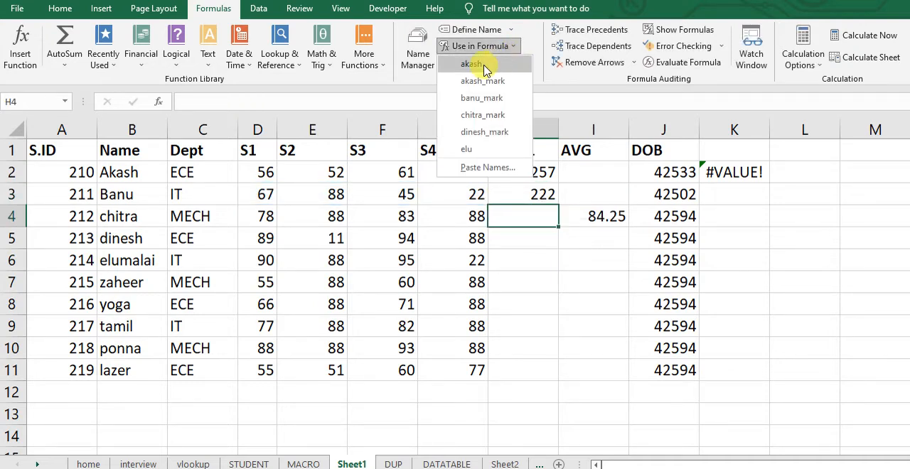
pyautogui.click(623, 321)
pyautogui.click(534, 172)
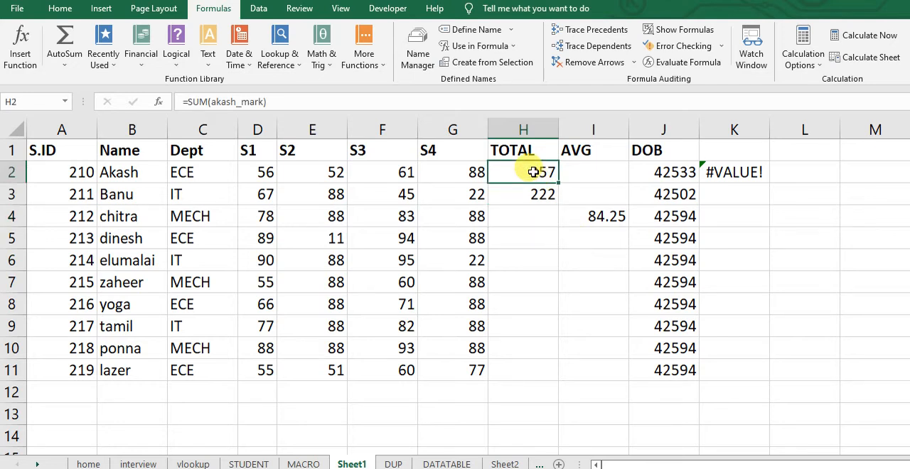
pyautogui.click(20, 99)
pyautogui.write('s')
pyautogui.write('tot')
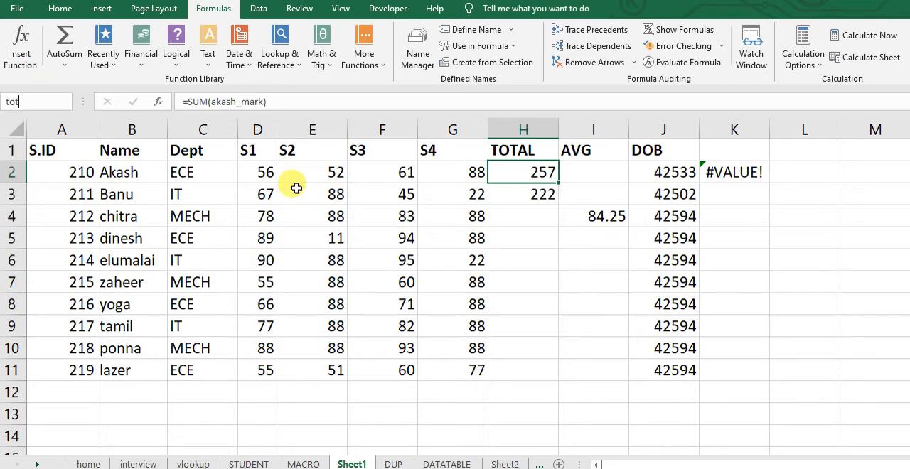
pyautogui.click(493, 257)
# Try to name the TOTAL cell H3 as tot
pyautogui.click(522, 197)
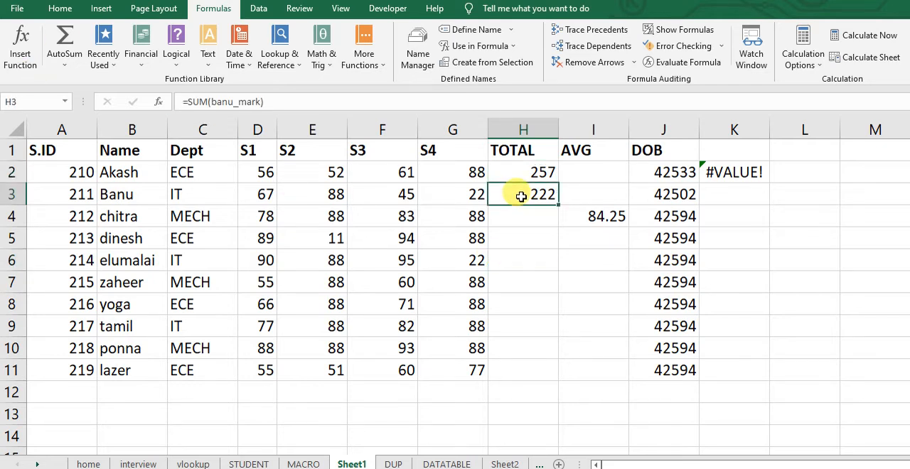
pyautogui.click(45, 98)
pyautogui.write('tot1')
pyautogui.press('Return')
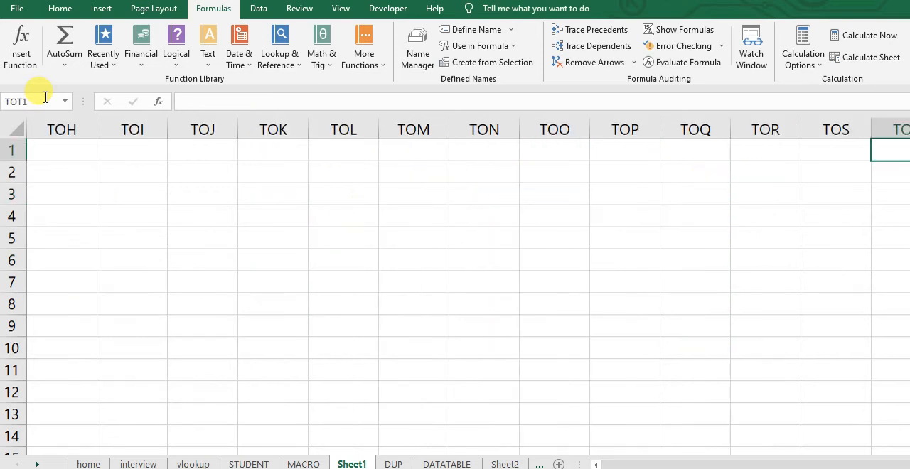
# Return to the TOTAL cell H3 and try to name it tot12
pyautogui.hotkey('ctrl', 'Left')
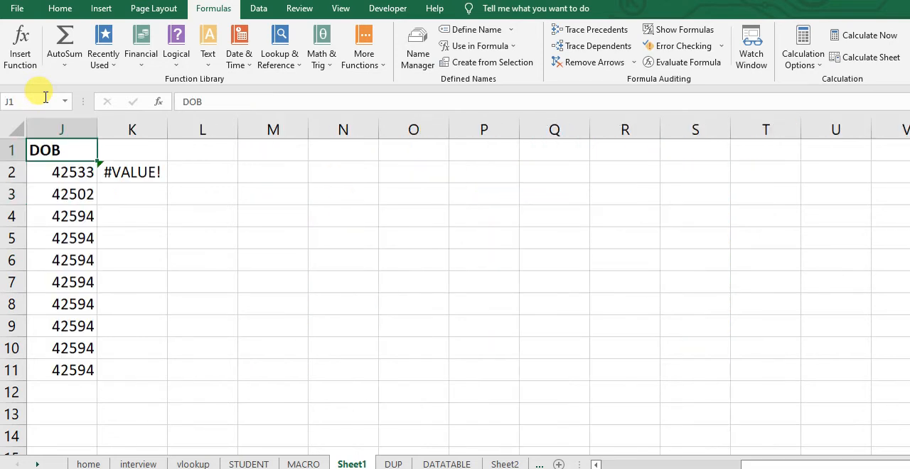
pyautogui.press('Left')
pyautogui.press('Left')
pyautogui.press('Left')
pyautogui.press('Left')
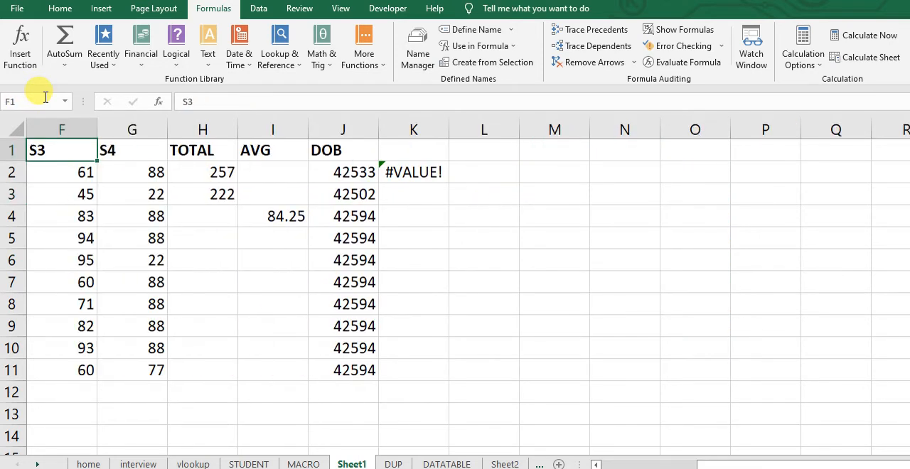
pyautogui.press('Down')
pyautogui.press('Down')
pyautogui.press('Right')
pyautogui.press('Right')
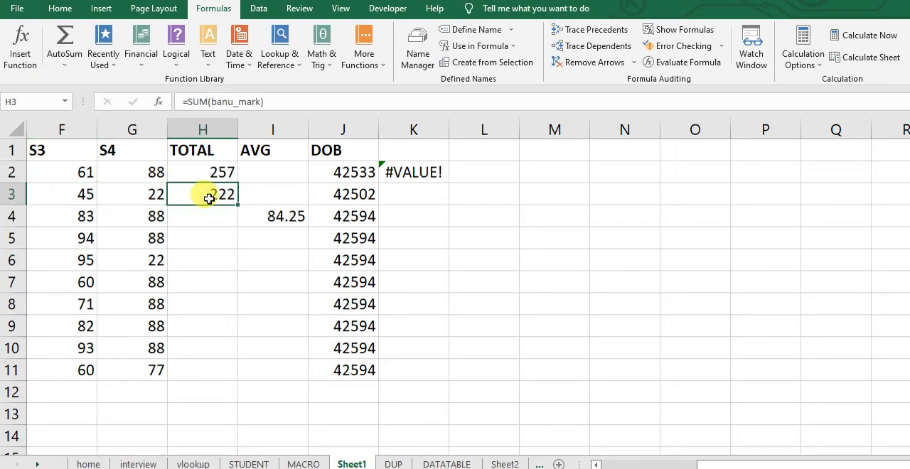
pyautogui.click(11, 102)
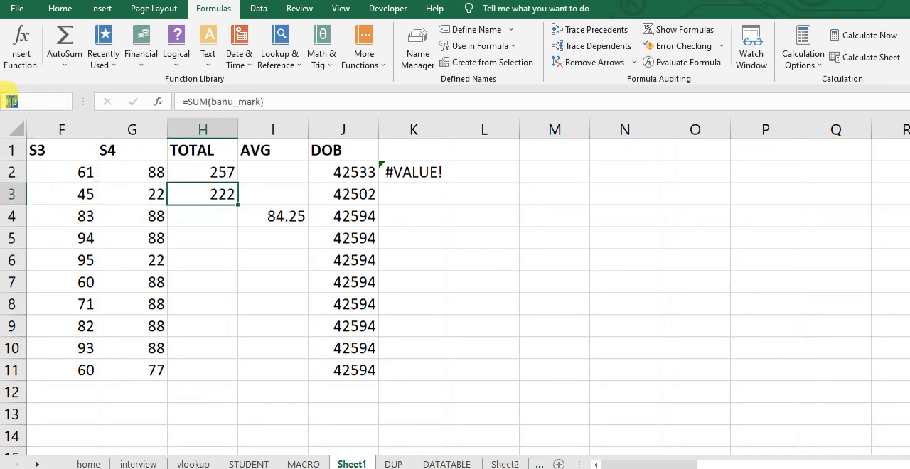
pyautogui.write('tot12')
pyautogui.press('Return')
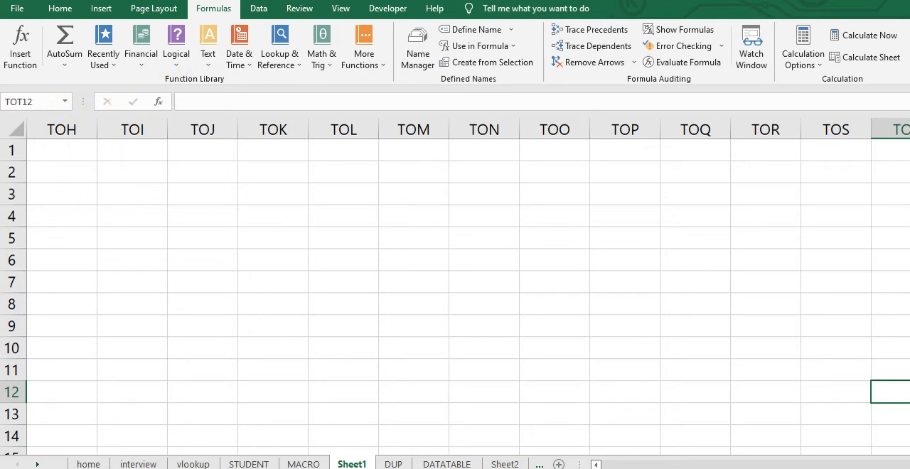
# From cell TOS12, review the defined names with their references, and look at the settings for defining a new name without creating one
pyautogui.click(845, 394)
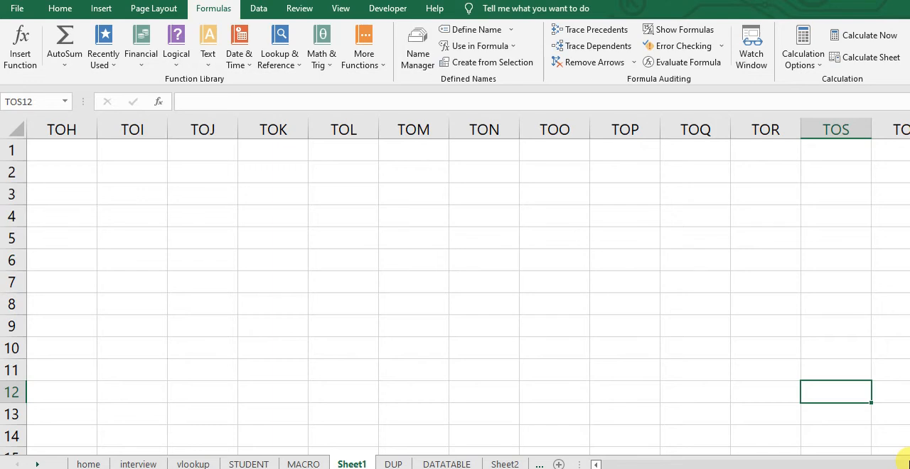
pyautogui.click(421, 49)
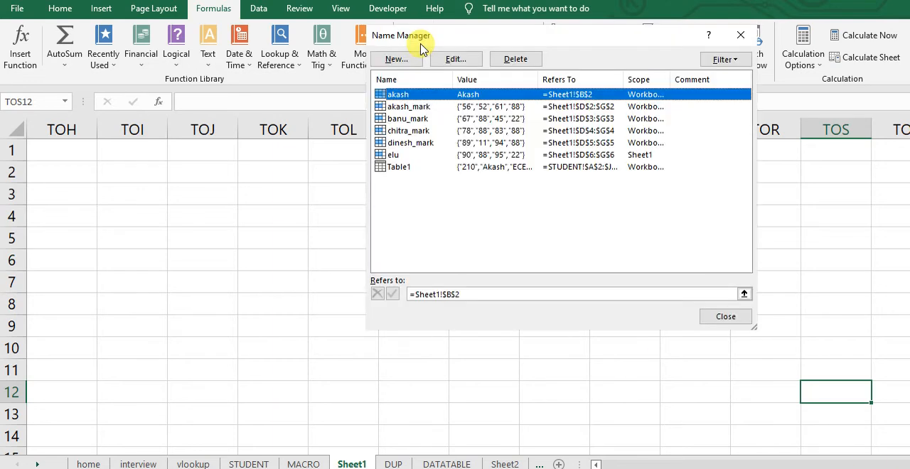
pyautogui.click(392, 119)
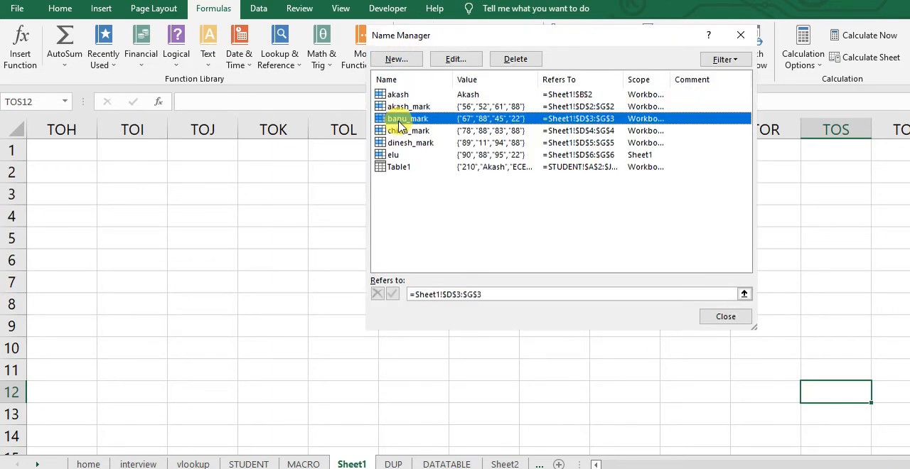
pyautogui.click(726, 325)
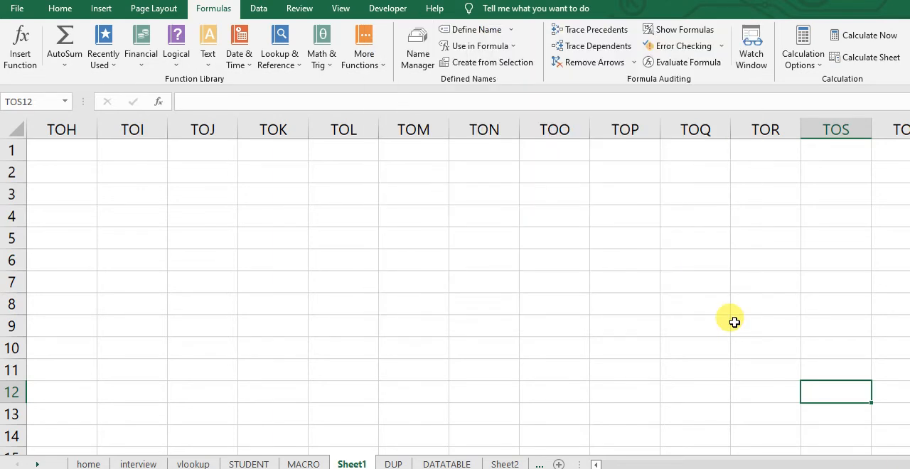
pyautogui.click(485, 30)
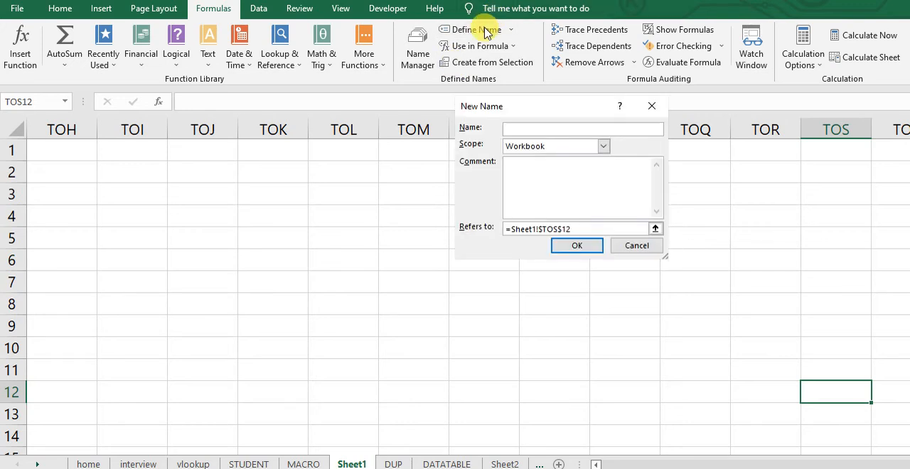
pyautogui.click(633, 246)
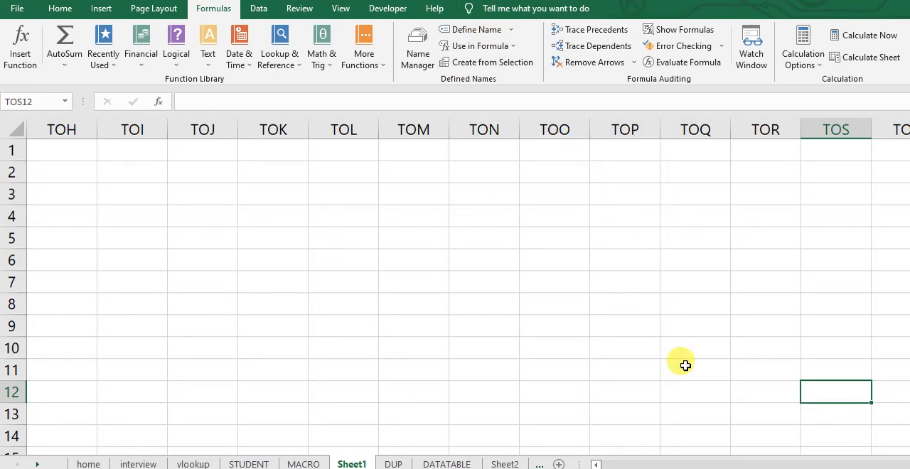
# Enter a formula in TOS12 that returns the workbook-scoped name for cell B2, and reselect the cell
pyautogui.write('=ak')
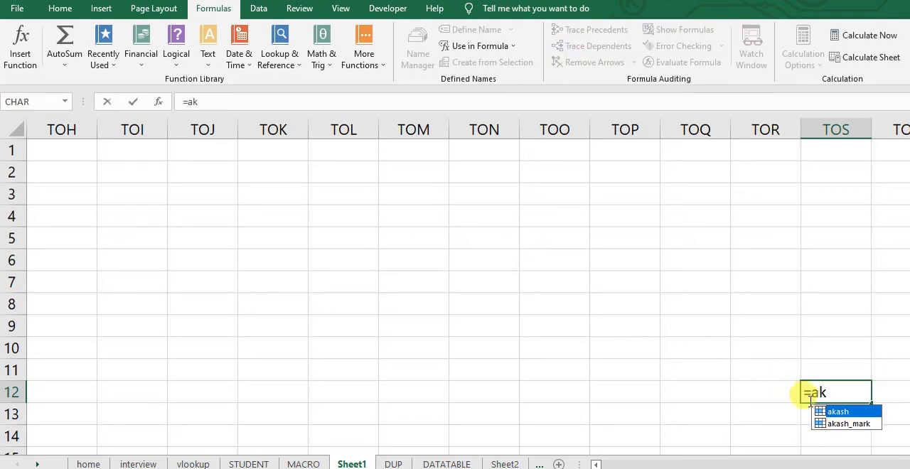
pyautogui.doubleClick(849, 411)
pyautogui.press('Return')
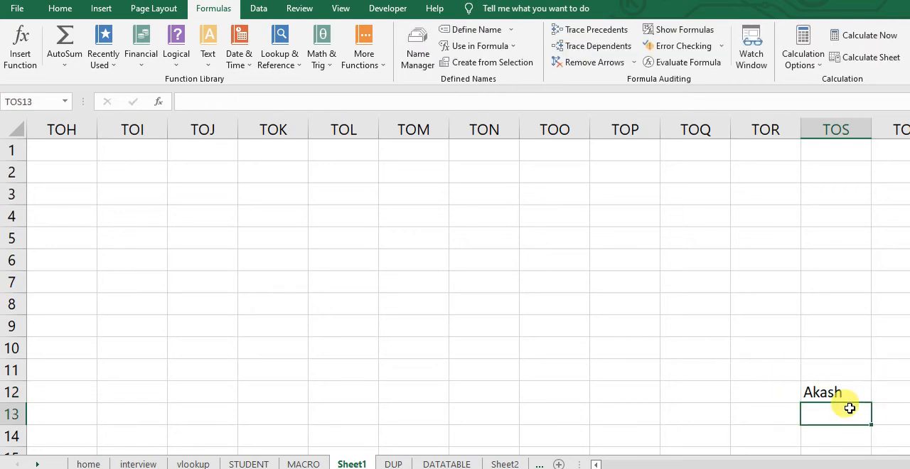
pyautogui.press('Up')
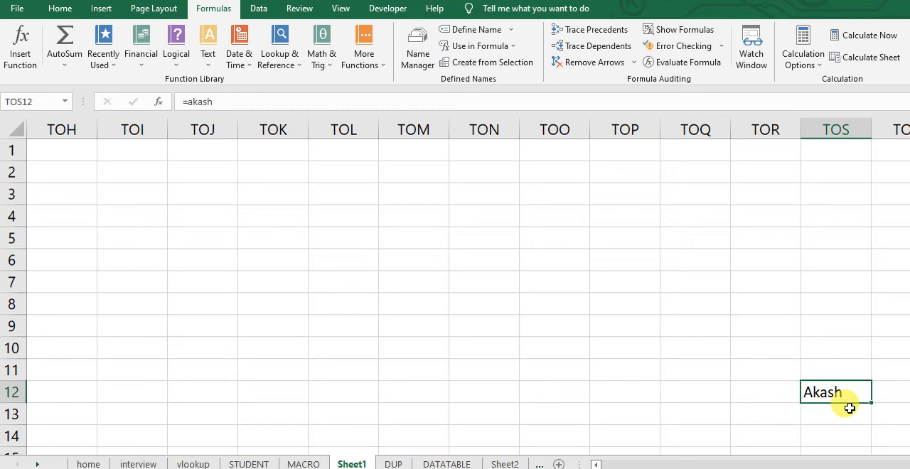
# Look at the options for creating names from a selection without creating any, and return to cell A1 of Sheet1
pyautogui.click(485, 64)
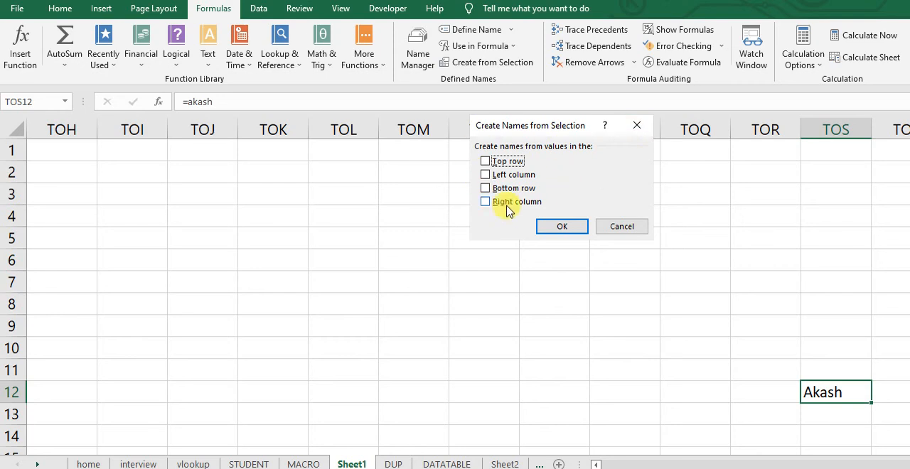
pyautogui.click(618, 227)
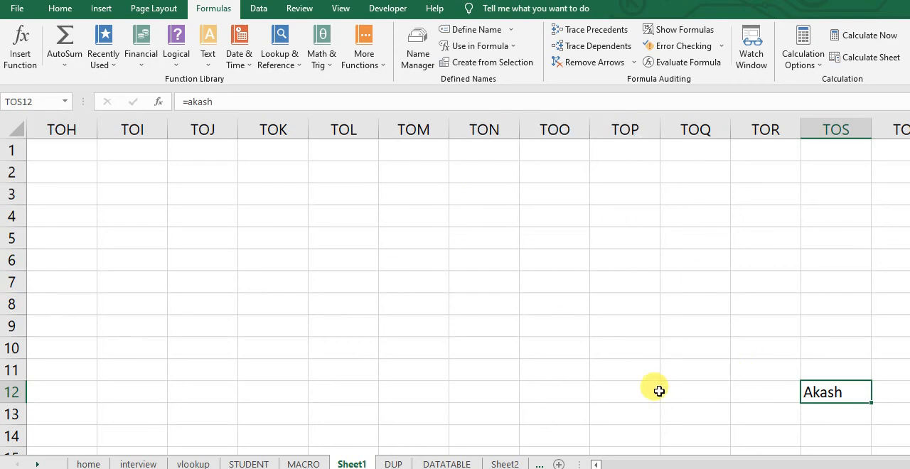
pyautogui.press('Home')
pyautogui.press('Up')
pyautogui.press('Up')
pyautogui.press('Up')
pyautogui.press('Up')
pyautogui.press('Up')
pyautogui.press('Up')
pyautogui.press('Up')
pyautogui.press('Up')
pyautogui.press('Up')
pyautogui.press('Up')
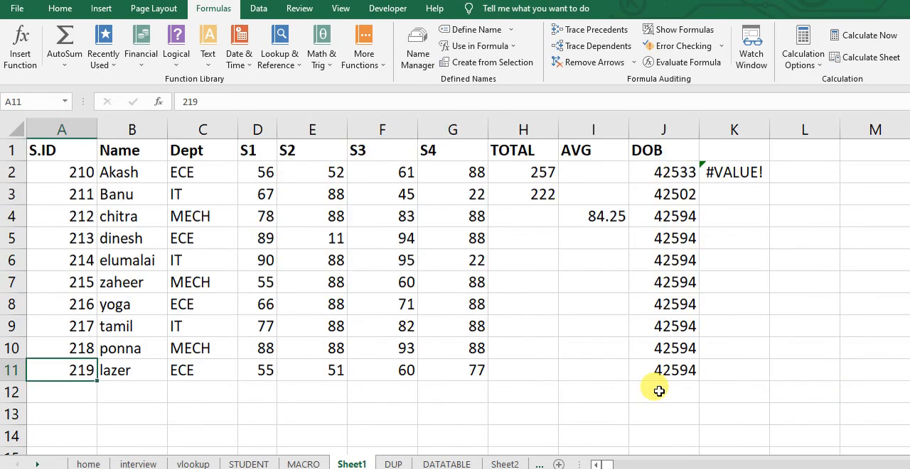
pyautogui.press('Up')
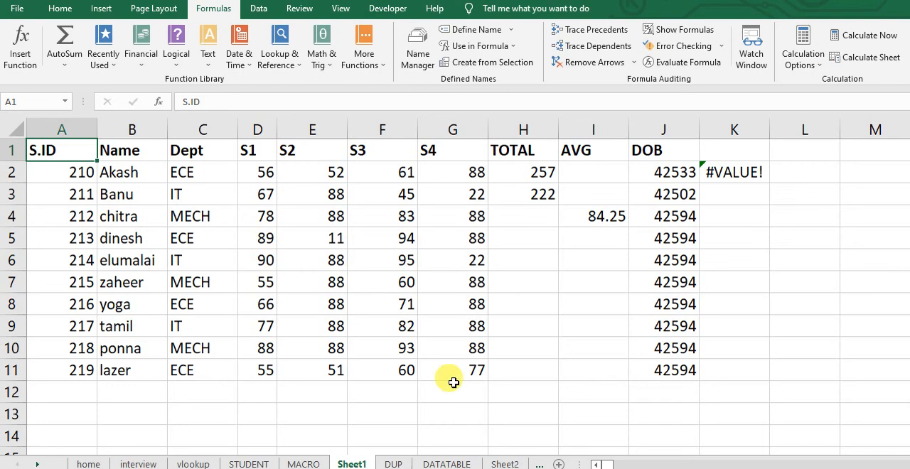
# Look through the DATATABLE and MACRO sheets, open the vlookup sheet, and go to the NAME header of its employee table
pyautogui.click(424, 463)
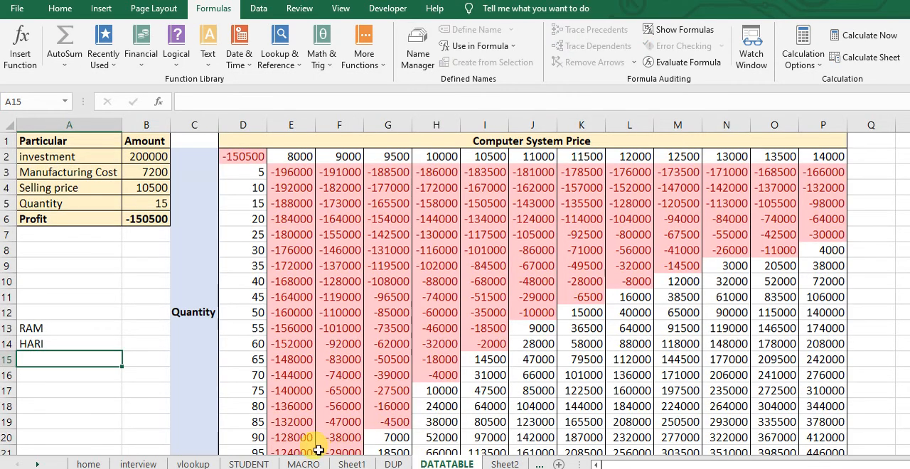
pyautogui.click(338, 464)
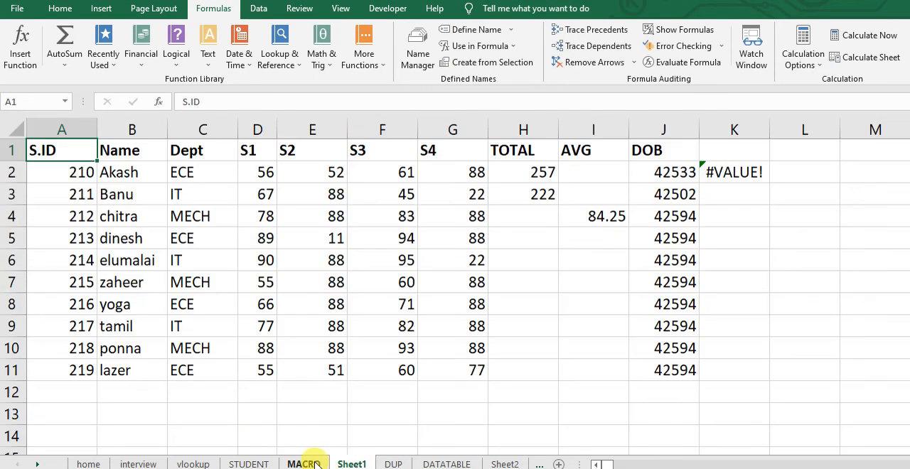
pyautogui.click(315, 462)
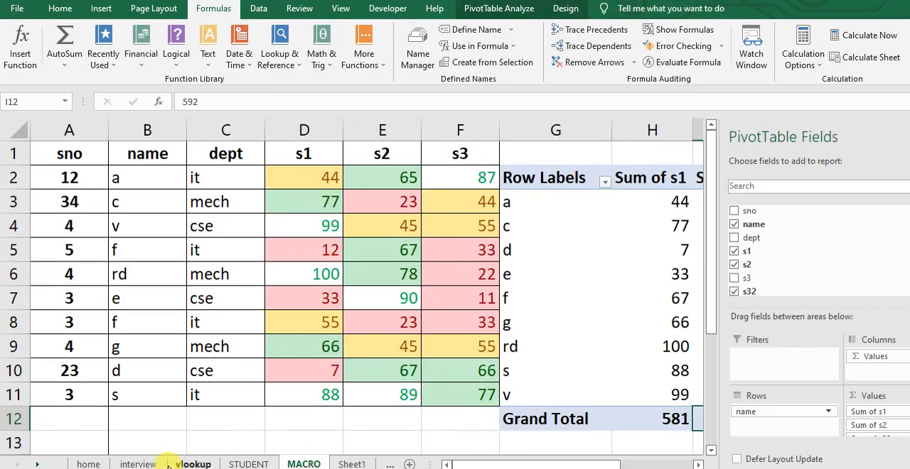
pyautogui.click(193, 464)
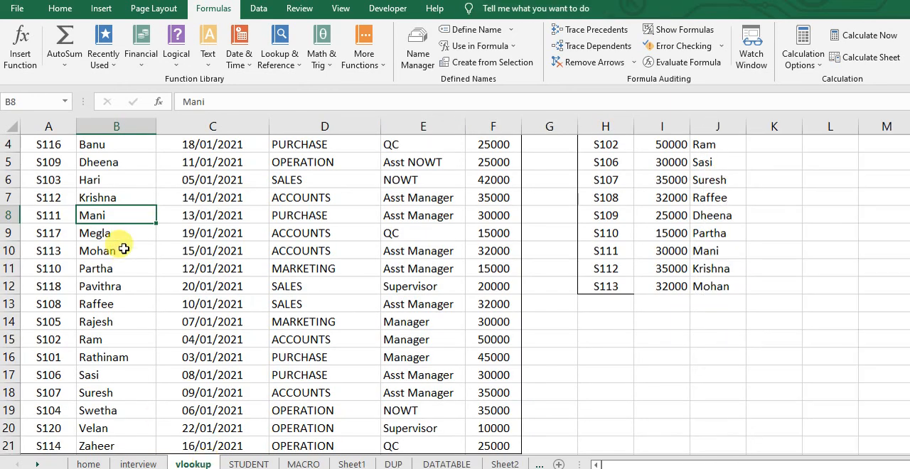
pyautogui.click(124, 249)
pyautogui.hotkey('ctrl', 'Up')
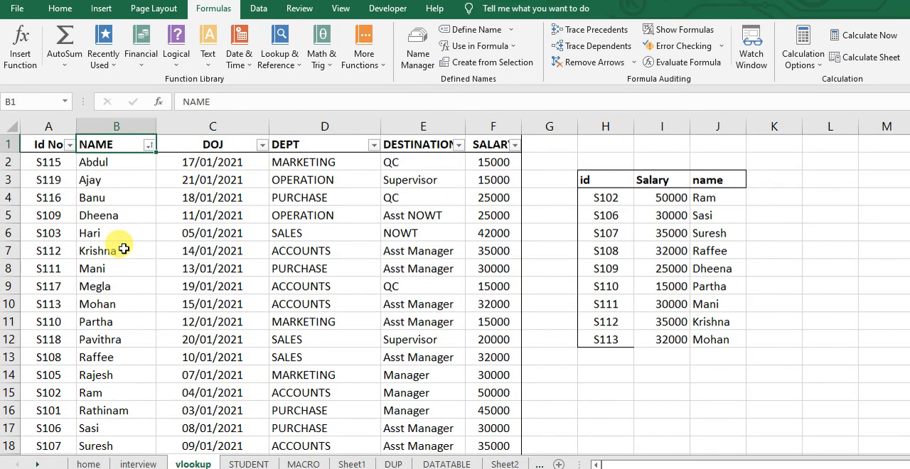
# Select the employee table range A1:F10 and create names from the values in its top row only
pyautogui.press('Left')
pyautogui.hotkey('shift', 'Right')
pyautogui.hotkey('shift', 'Right')
pyautogui.hotkey('shift', 'Right')
pyautogui.hotkey('shift', 'Right')
pyautogui.hotkey('shift', 'Right')
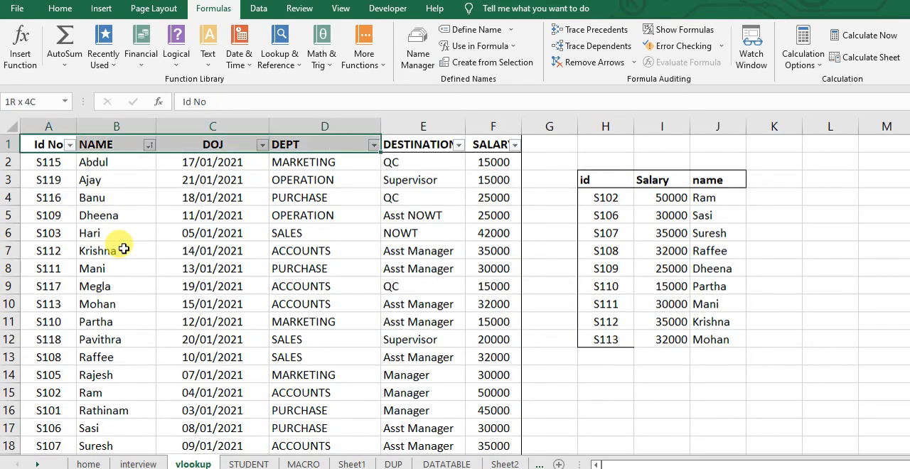
pyautogui.hotkey('shift', 'Down')
pyautogui.hotkey('shift', 'Down')
pyautogui.hotkey('shift', 'Down')
pyautogui.hotkey('shift', 'Down')
pyautogui.hotkey('shift', 'Down')
pyautogui.hotkey('shift', 'Down')
pyautogui.hotkey('shift', 'Down')
pyautogui.hotkey('shift', 'Down')
pyautogui.hotkey('shift', 'Down')
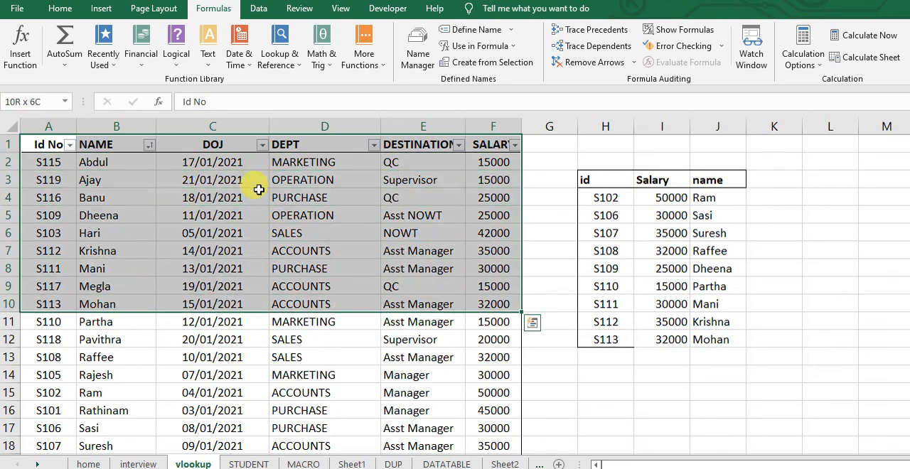
pyautogui.click(491, 67)
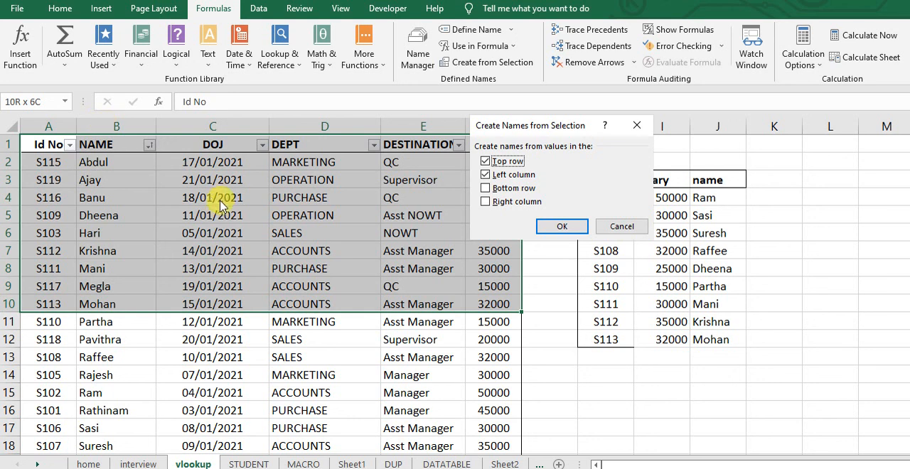
pyautogui.click(486, 178)
pyautogui.click(553, 225)
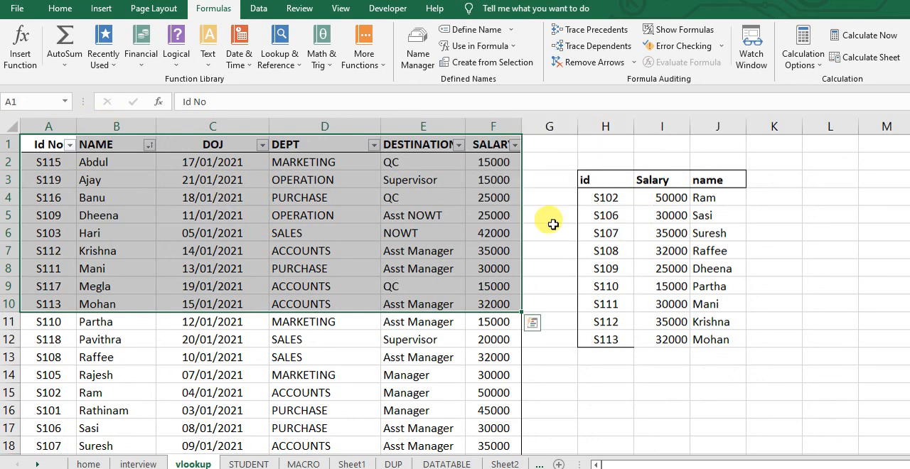
pyautogui.click(128, 197)
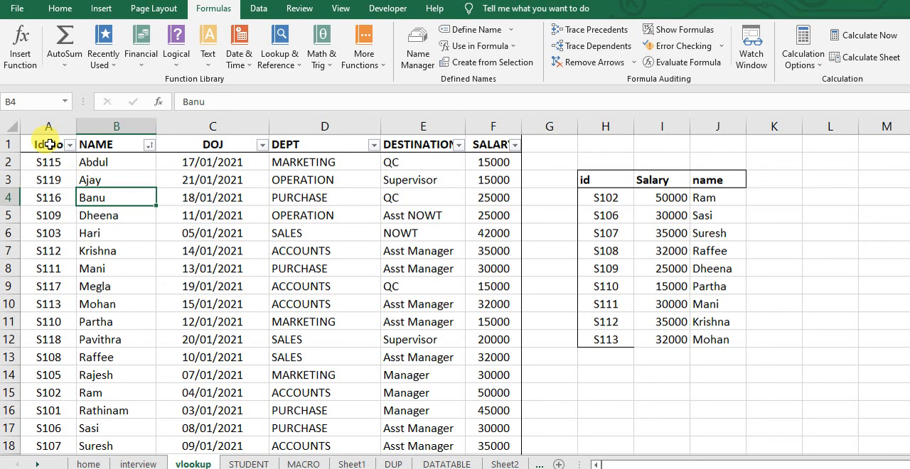
pyautogui.click(103, 251)
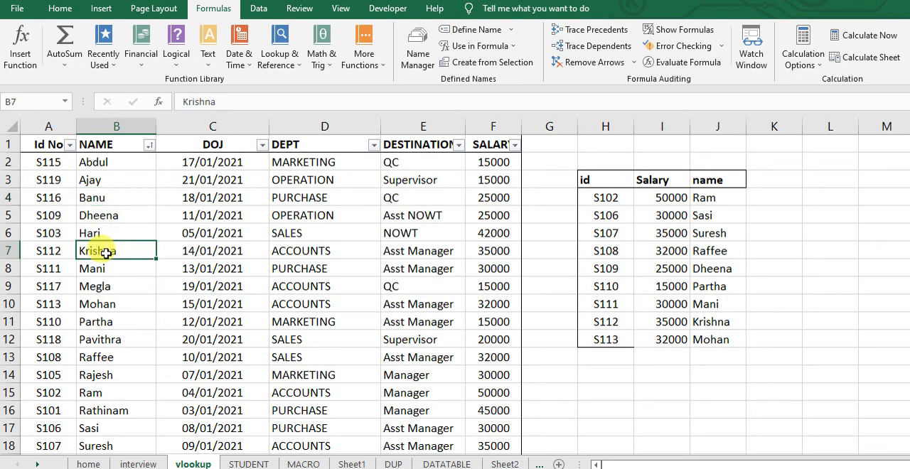
pyautogui.click(97, 143)
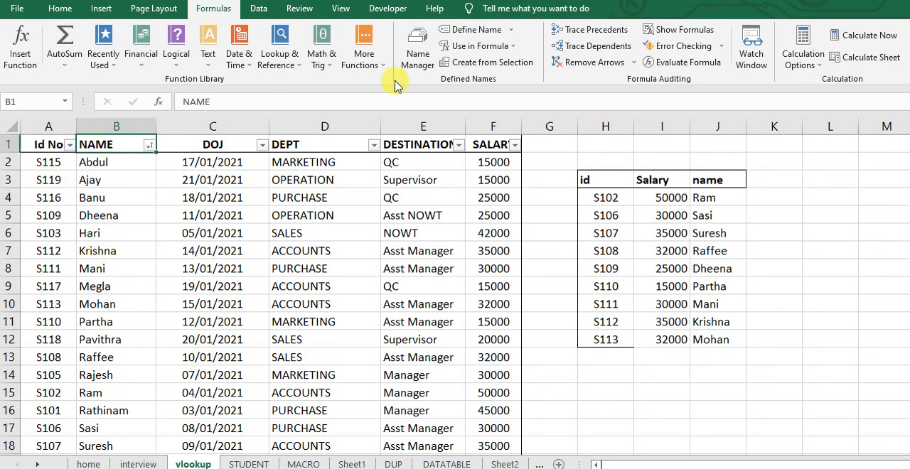
pyautogui.click(467, 34)
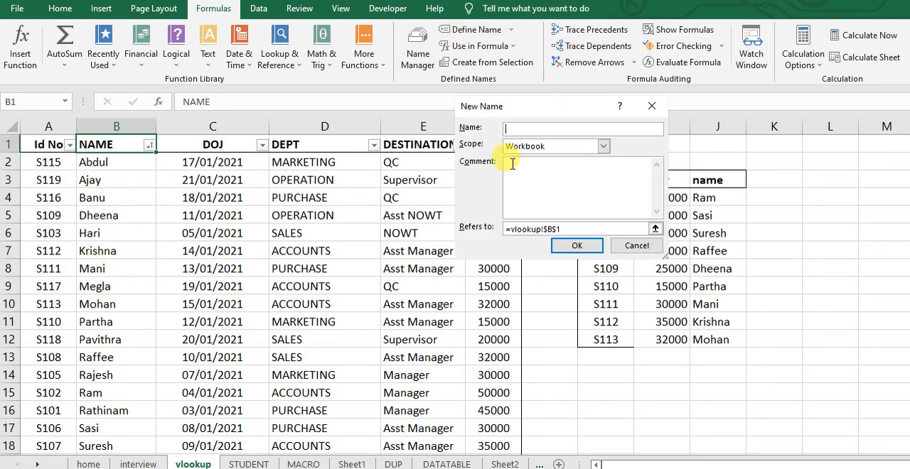
pyautogui.press('Escape')
# Review the workbook's defined names and references in the Name Manager, checking the Table1, NAME and Id_No entries
pyautogui.click(417, 51)
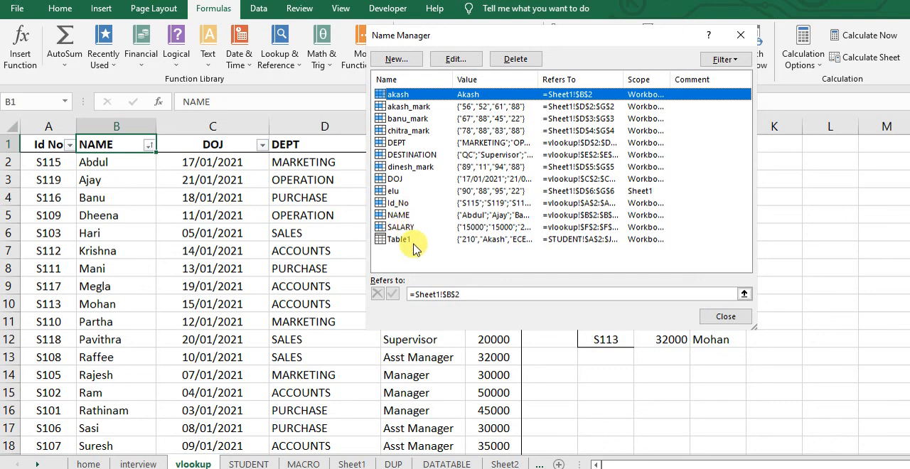
pyautogui.click(489, 242)
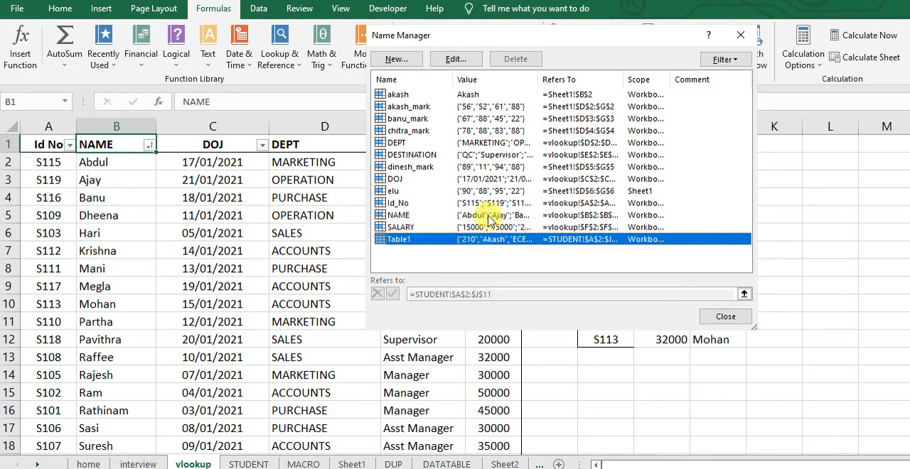
pyautogui.click(490, 215)
pyautogui.click(490, 203)
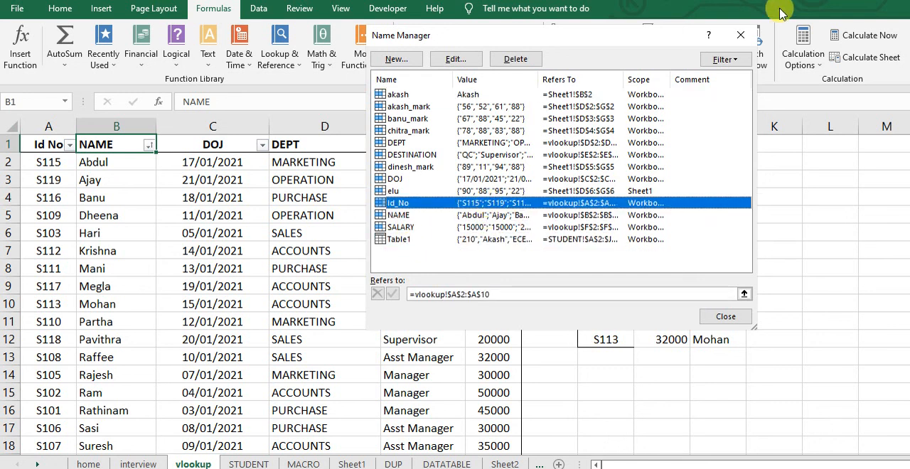
pyautogui.click(741, 35)
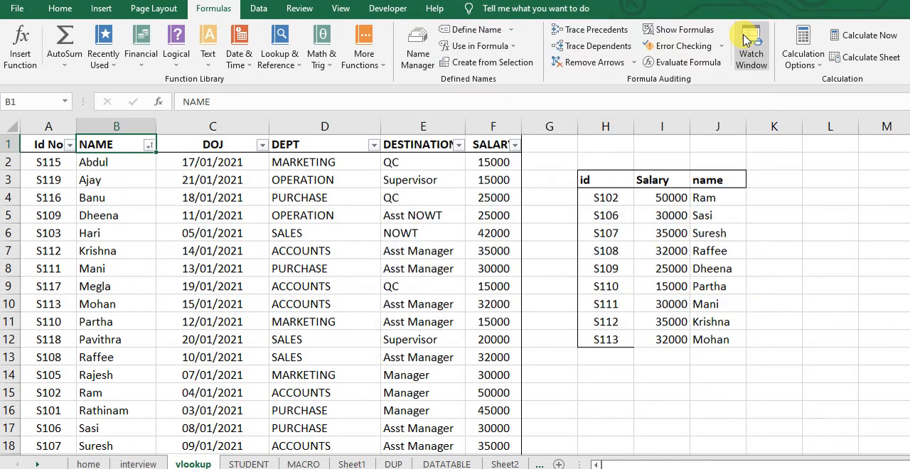
# Highlight the Id No and DOJ columns and the NAME and DOJ headers, and switch to the PowerPoint slide show
pyautogui.click(48, 126)
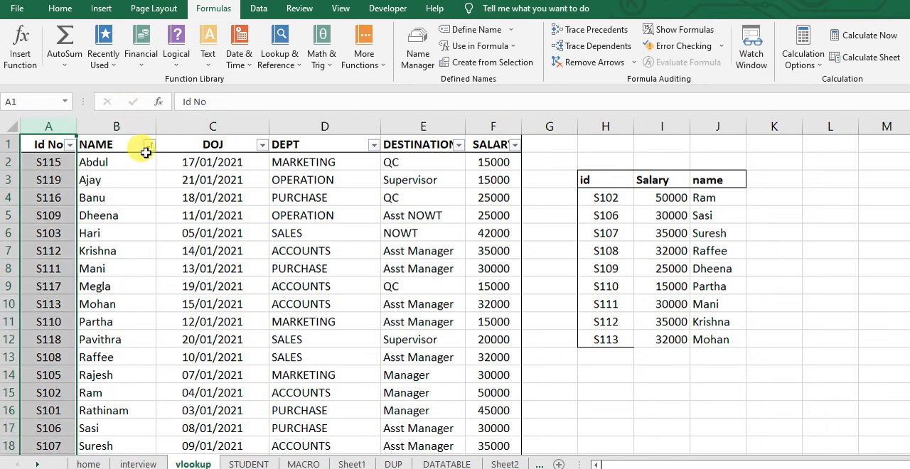
pyautogui.click(237, 120)
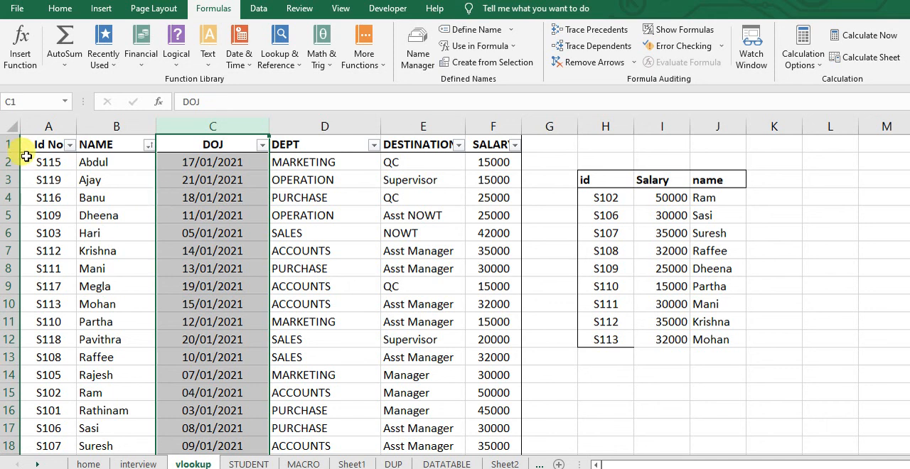
pyautogui.click(81, 144)
pyautogui.click(195, 144)
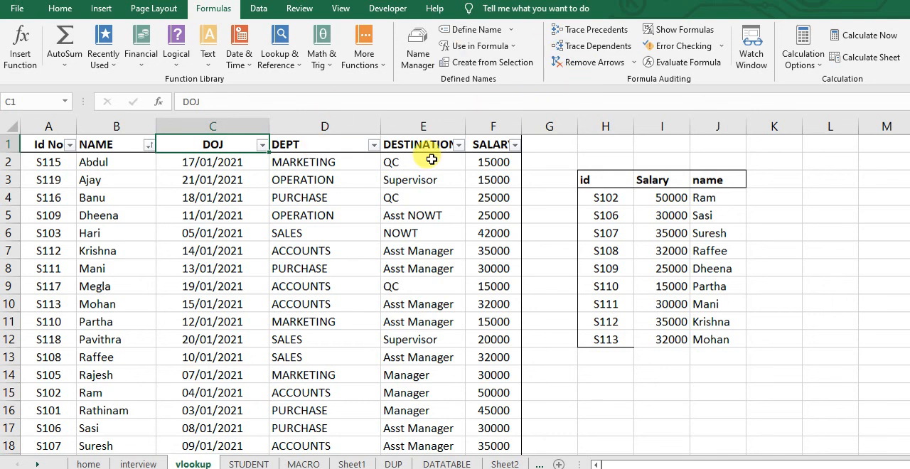
pyautogui.hotkey('alt', 'Tab')
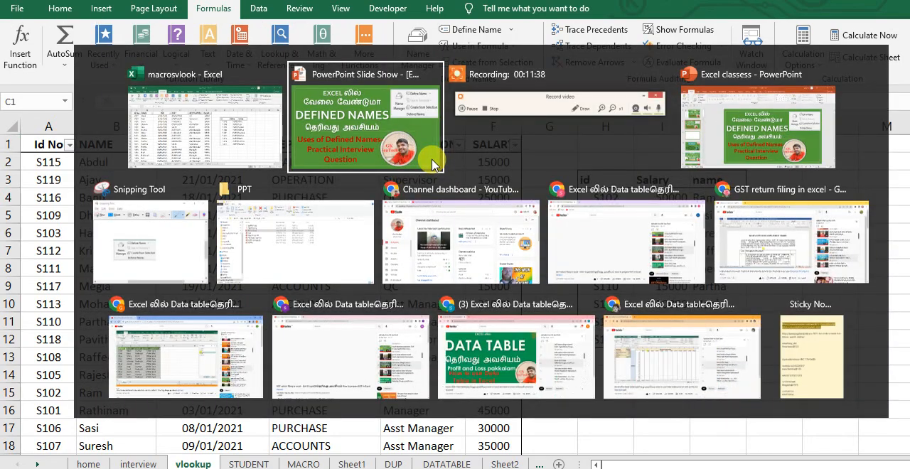